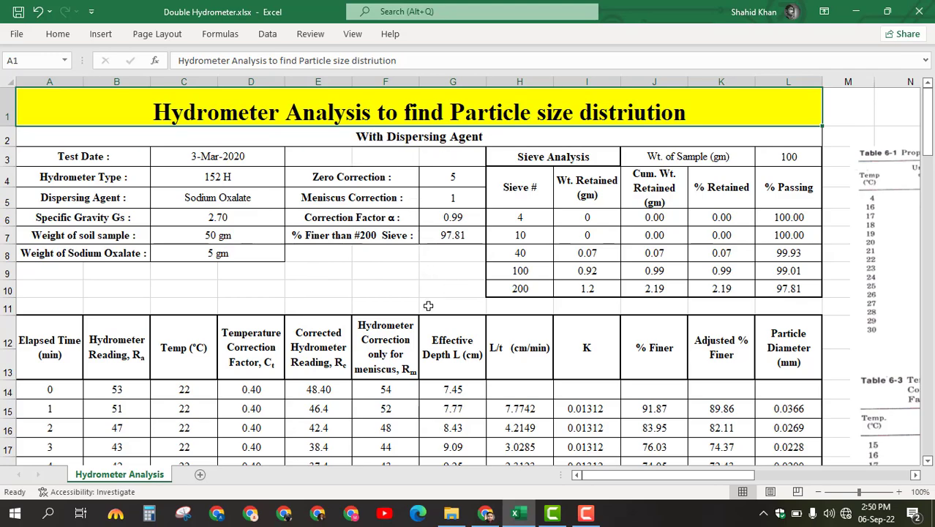
# - Look over the sections with and without dispersing agent, including the % Finer than #200 Sieve entry in the first section
pyautogui.scroll(-15, 428, 306)
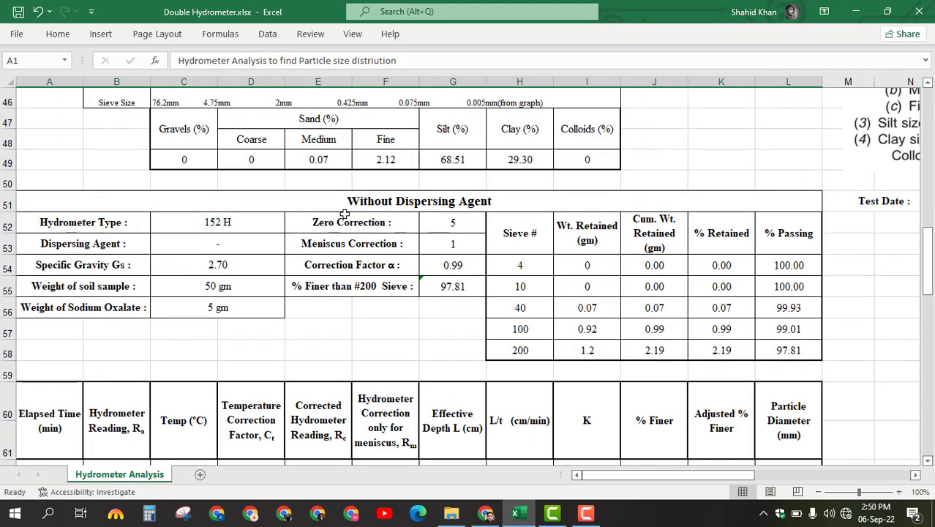
pyautogui.scroll(15, 502, 216)
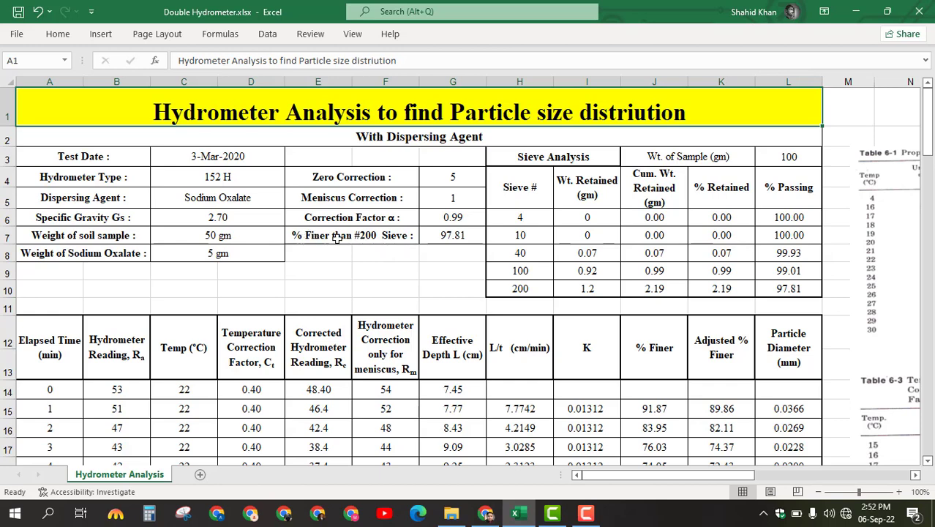
pyautogui.click(371, 236)
pyautogui.click(460, 233)
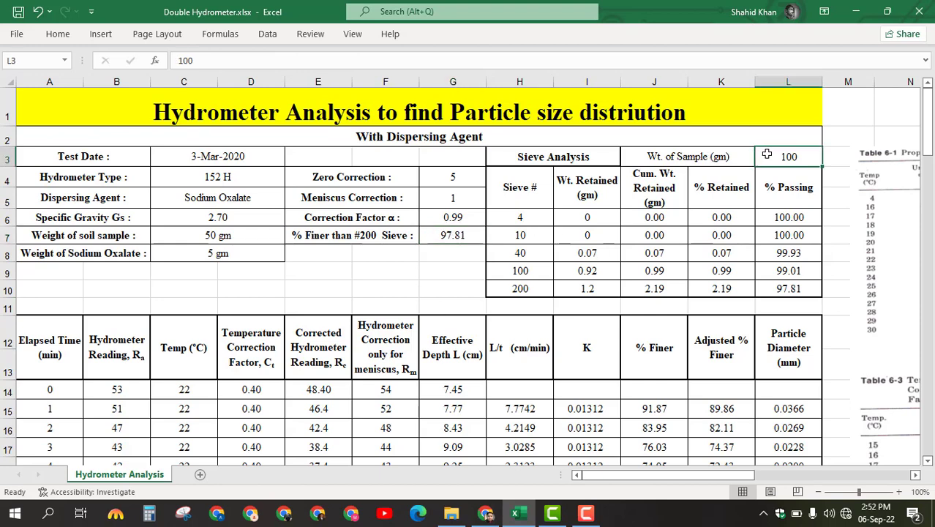
# - Inspect the sample weight, the % Retained formulas for the sieves, and the % Passing formula for sieve #200 in the Sieve Analysis table
pyautogui.click(805, 157)
pyautogui.click(721, 217)
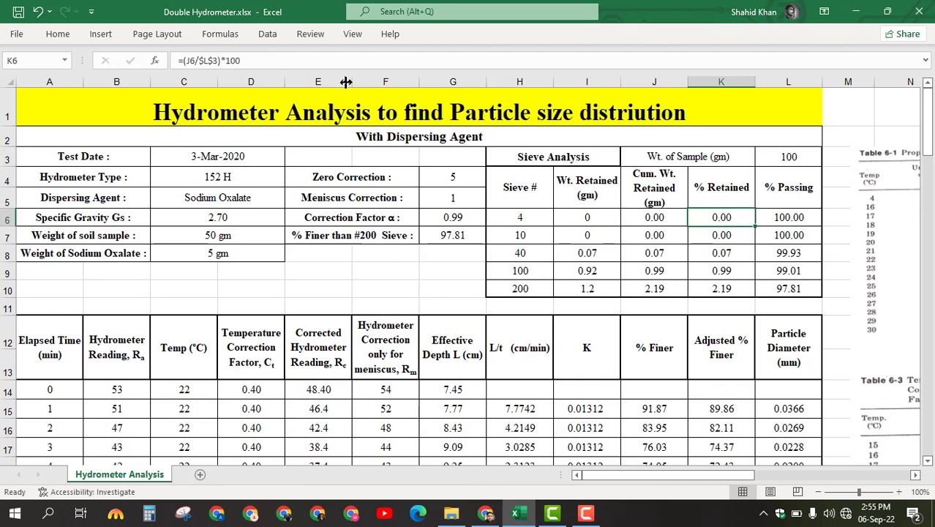
pyautogui.click(304, 60)
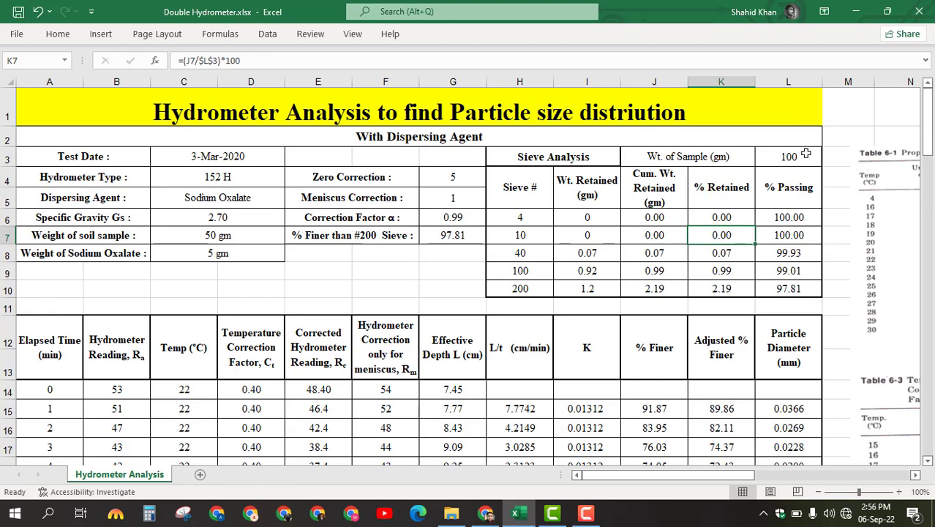
pyautogui.click(743, 256)
pyautogui.click(281, 62)
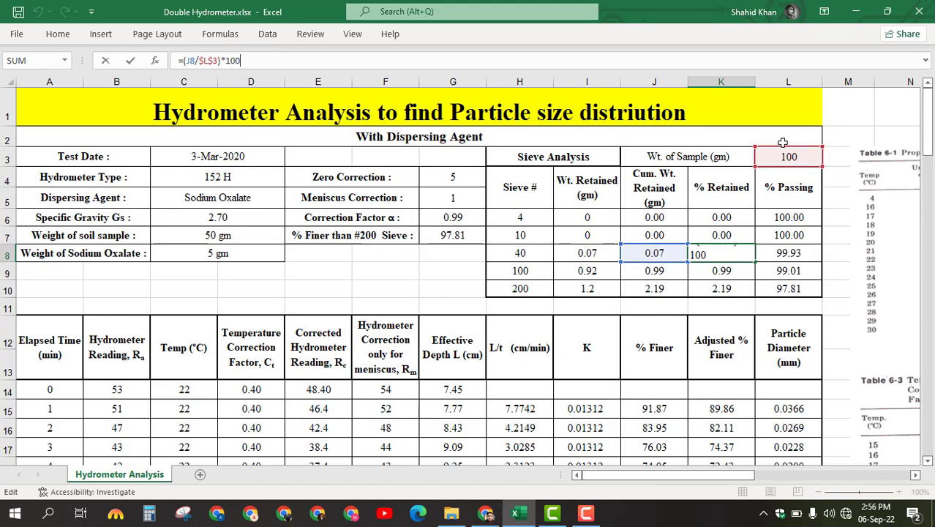
pyautogui.click(730, 258)
pyautogui.hotkey('ctrl', 'Return')
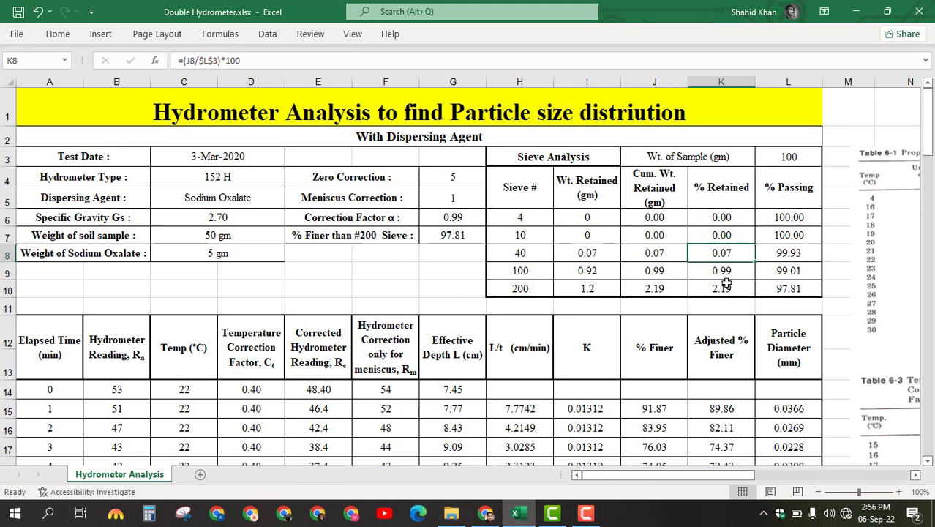
pyautogui.click(736, 275)
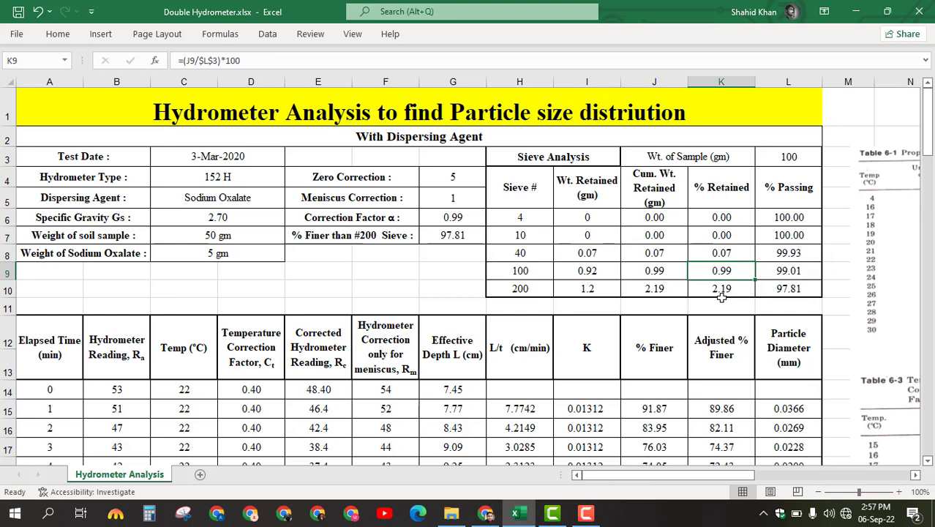
pyautogui.click(792, 288)
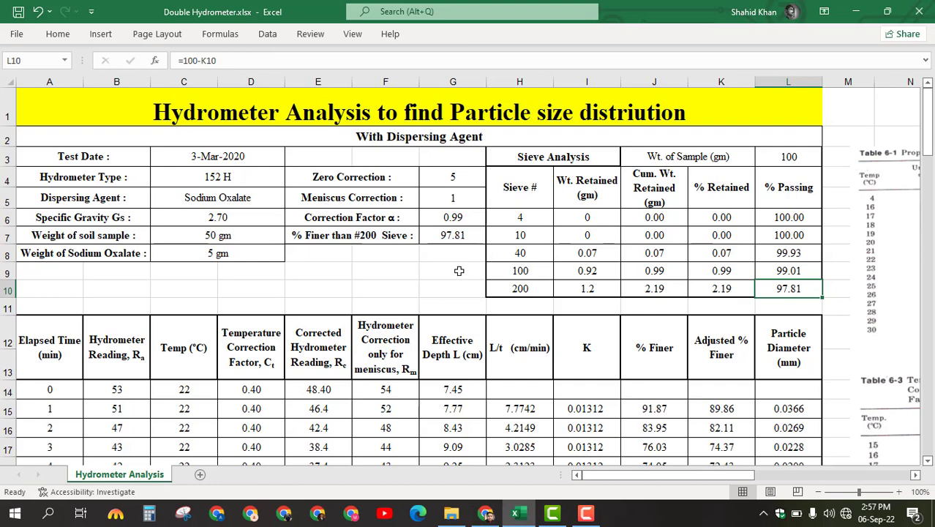
# - Compare the Temperature Correction Factor column of the hydrometer readings with Table 6-3
pyautogui.scroll(-1, 459, 271)
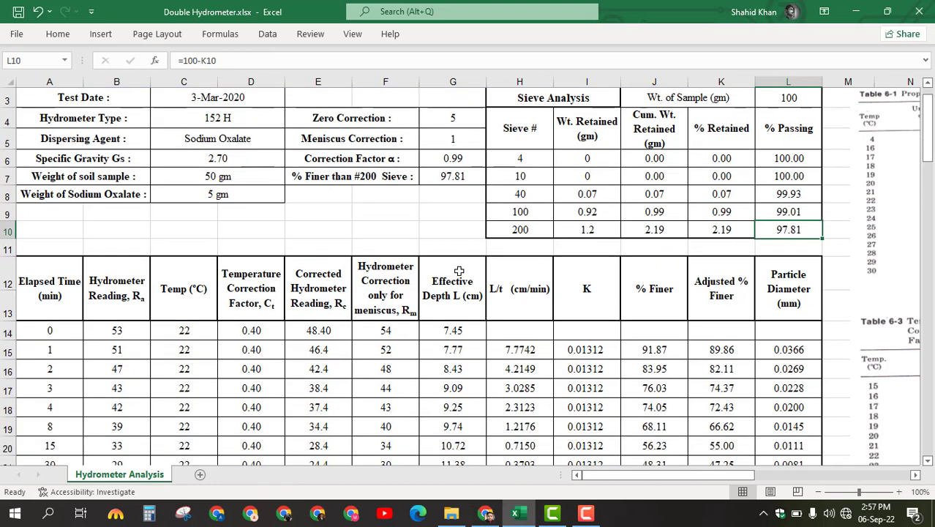
pyautogui.scroll(-3, 459, 271)
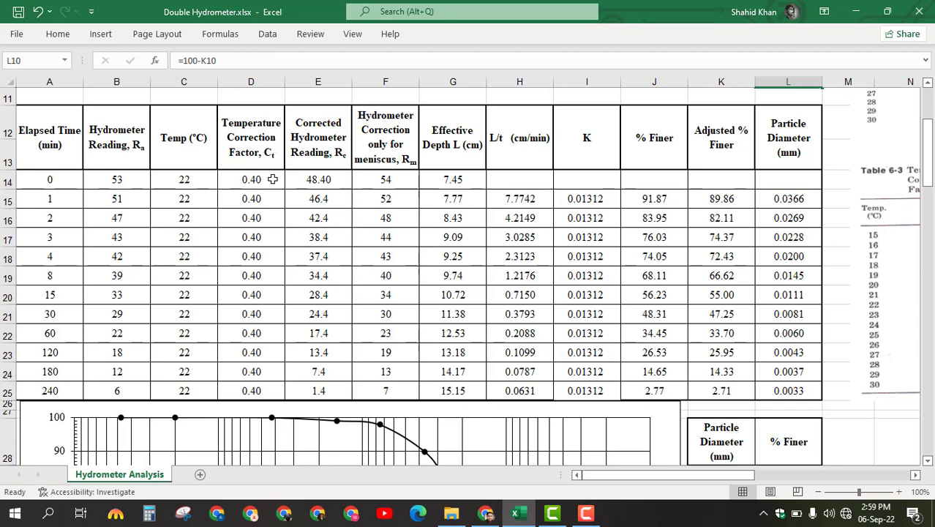
pyautogui.hscroll(5, 611, 286)
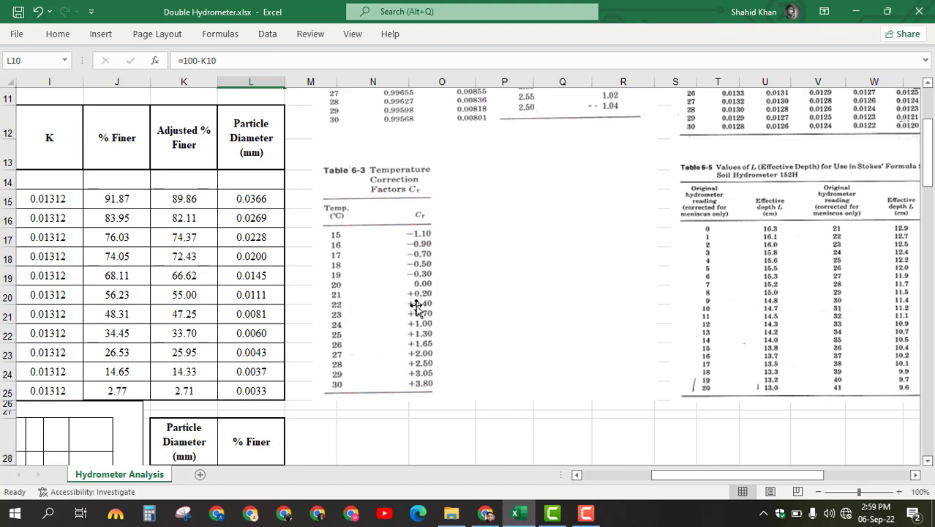
pyautogui.hscroll(-4, 410, 313)
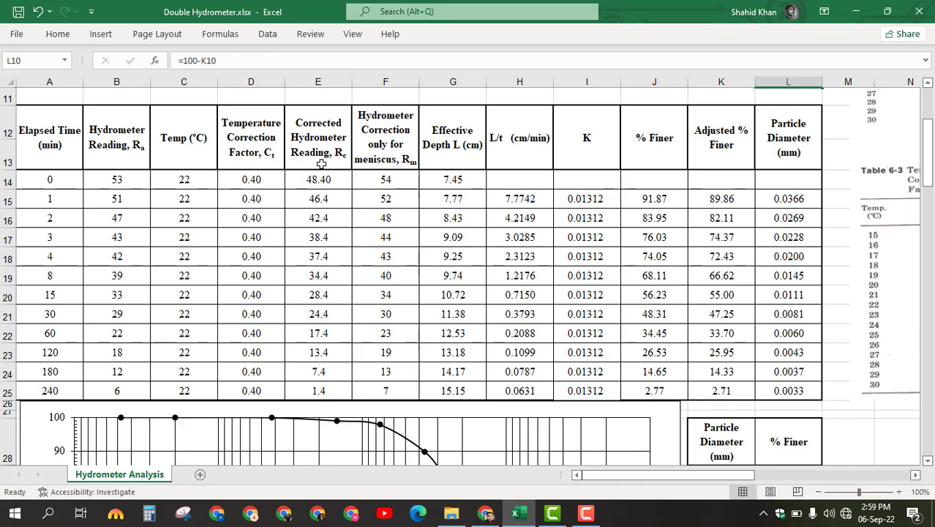
# - Look up the equation for the Corrected Hydrometer Reading Rc in the Calculation notes beside the tables
pyautogui.click(348, 170)
pyautogui.hscroll(7, 492, 289)
pyautogui.hscroll(5, 492, 290)
pyautogui.scroll(3, 492, 289)
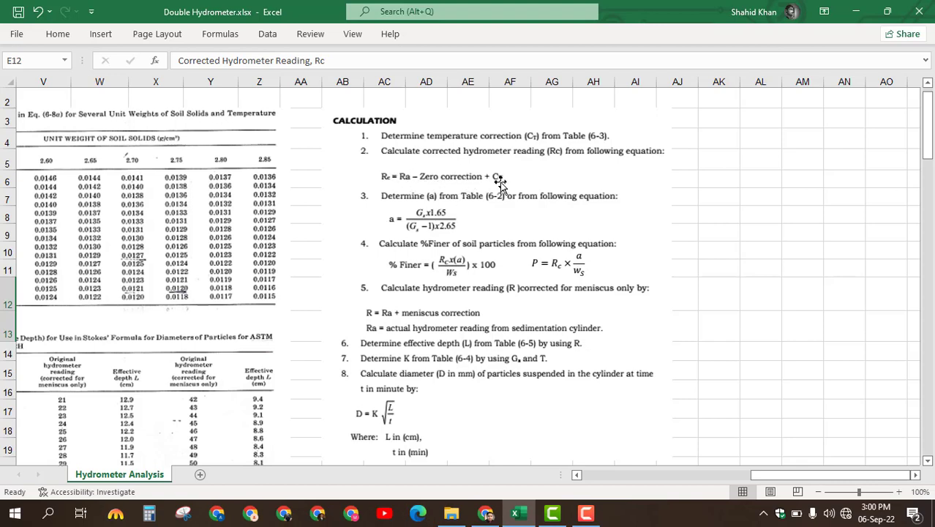
pyautogui.hscroll(-10, 498, 181)
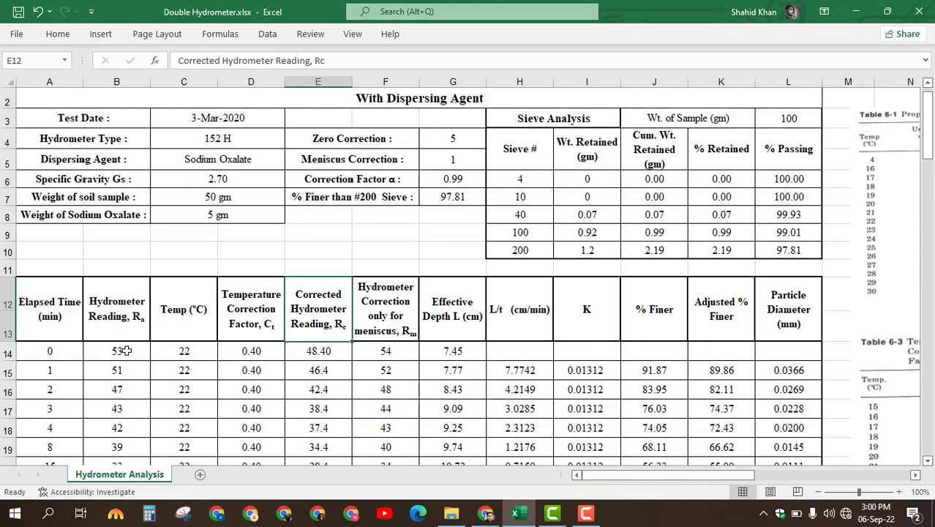
# - Inspect the zero-minute hydrometer reading, the Zero Correction, and the cells referenced by the corrected reading formula in E14
pyautogui.click(126, 352)
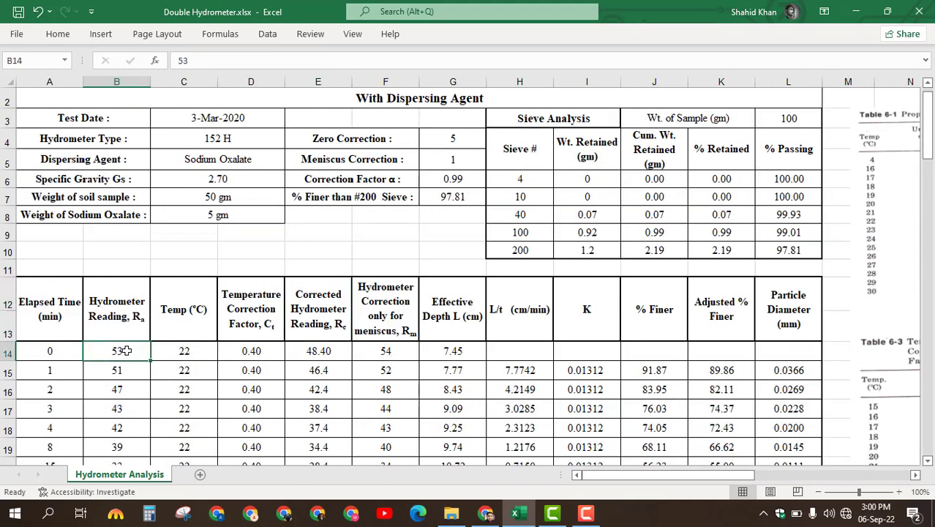
pyautogui.click(361, 138)
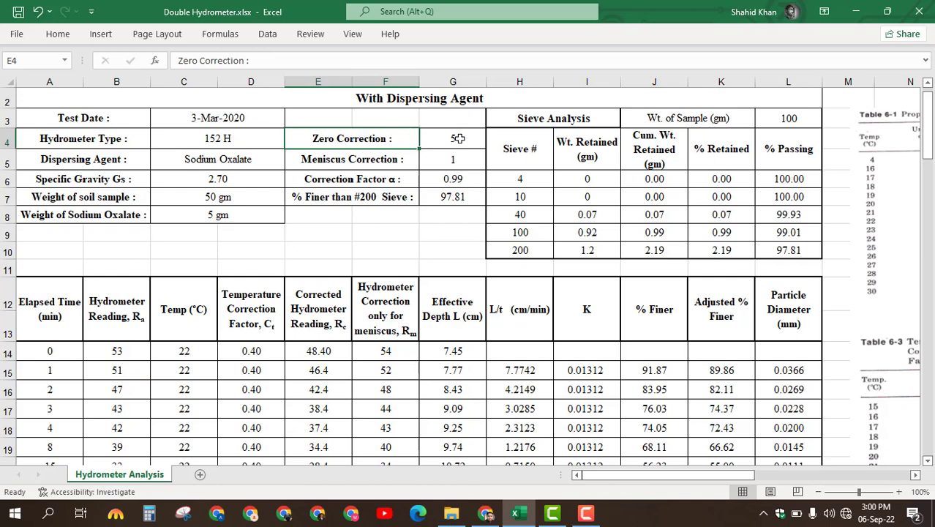
pyautogui.click(318, 351)
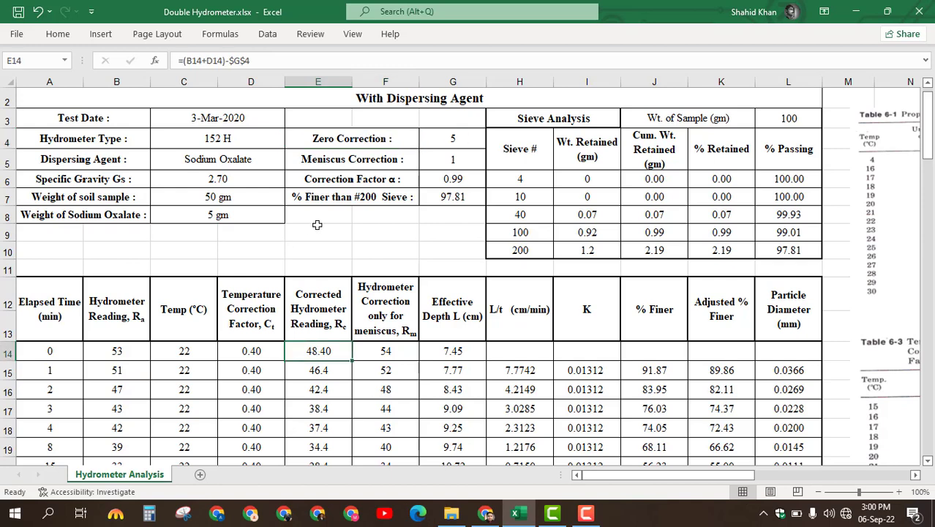
pyautogui.click(265, 60)
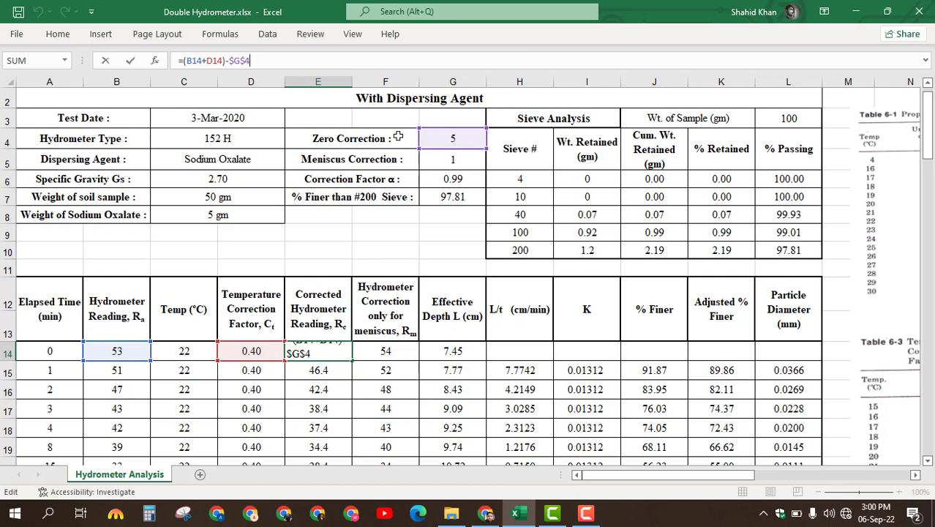
pyautogui.press('Return')
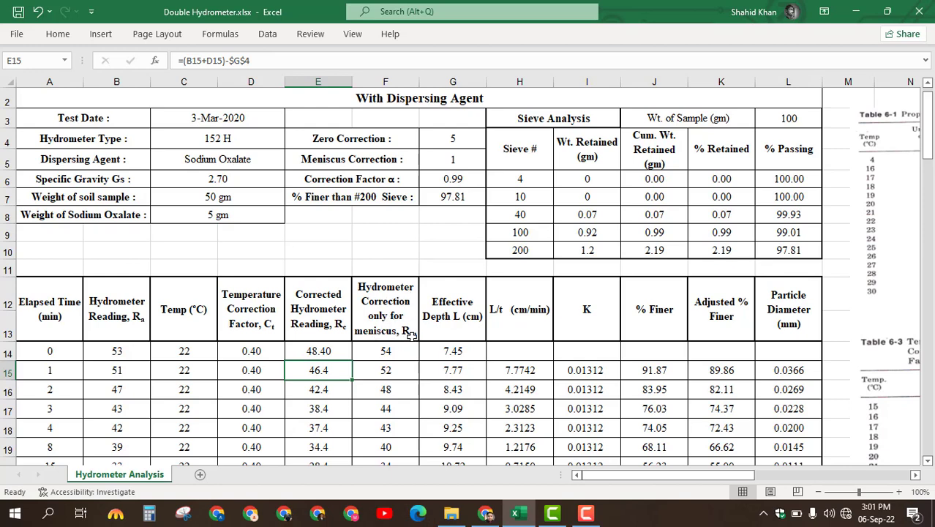
# - Look up the equation for the meniscus-only hydrometer correction Rm in the Calculation notes
pyautogui.click(385, 321)
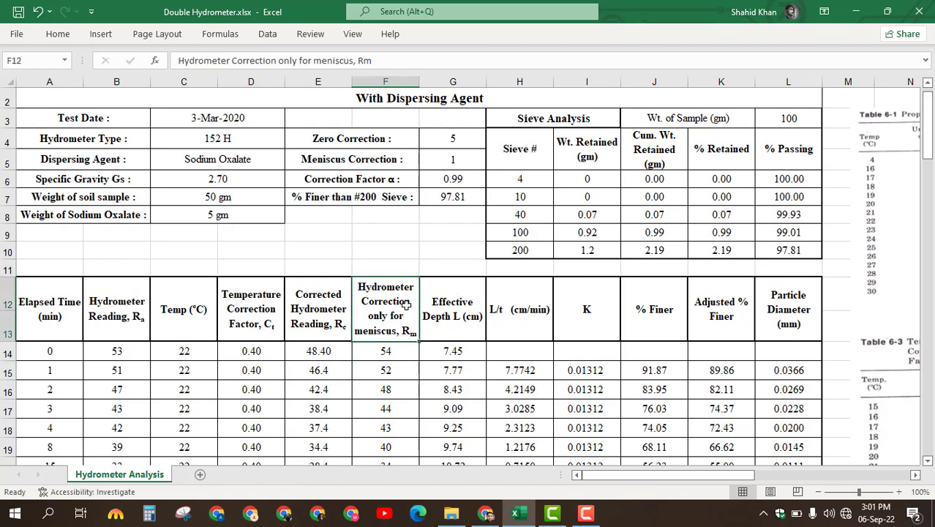
pyautogui.hscroll(10, 407, 306)
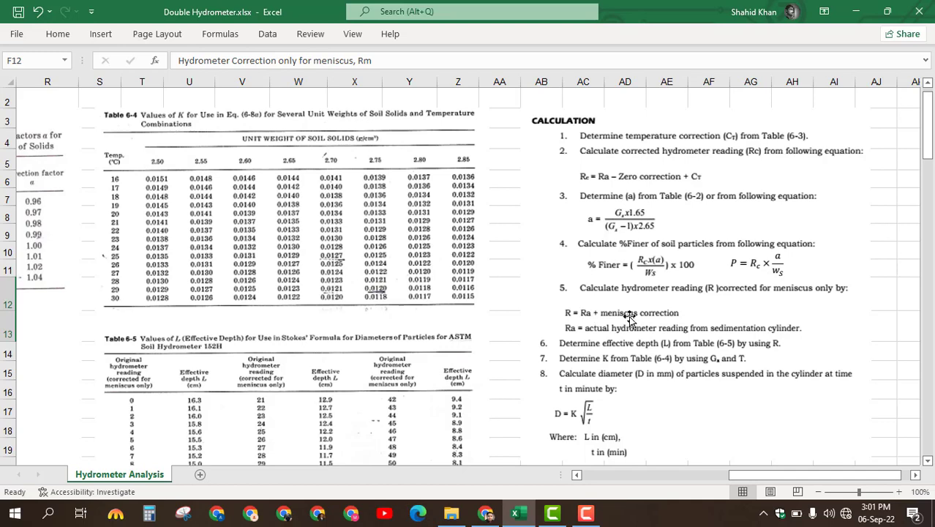
pyautogui.hscroll(-10, 652, 319)
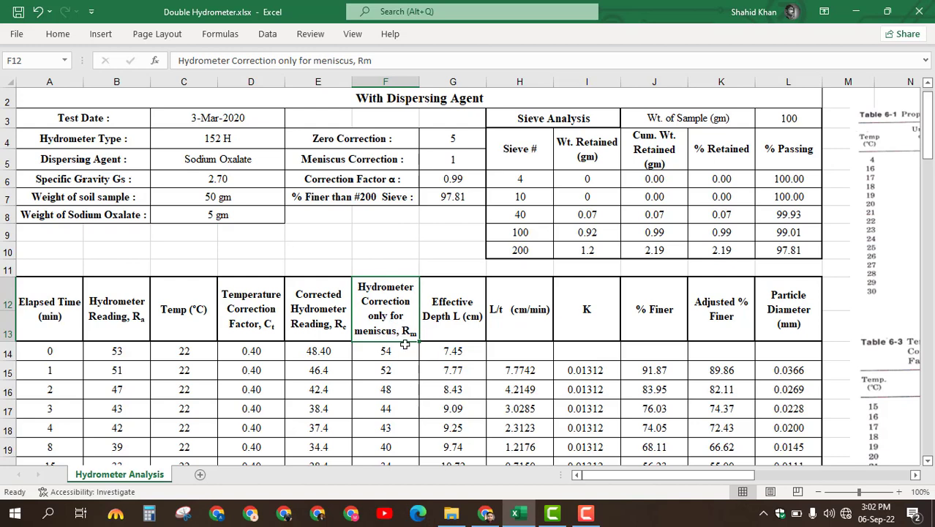
# - Examine how Effective Depth L is determined, using the zero-minute cell, the Calculation notes and Table 6-5
pyautogui.click(458, 310)
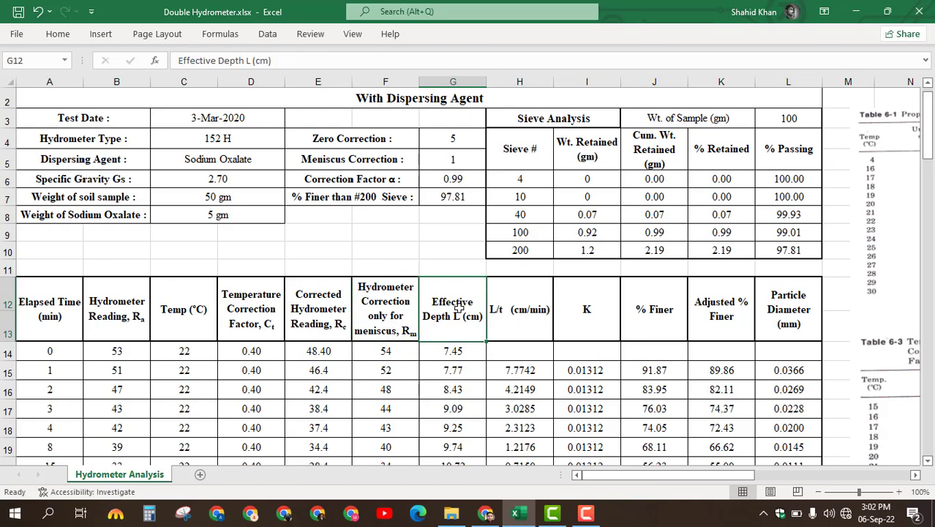
pyautogui.click(477, 351)
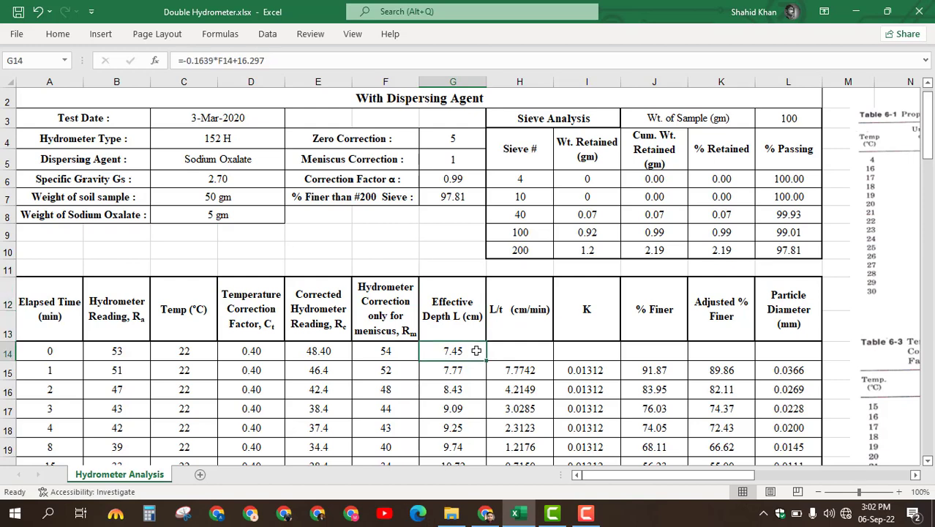
pyautogui.hscroll(5, 477, 351)
pyautogui.hscroll(-3, 476, 351)
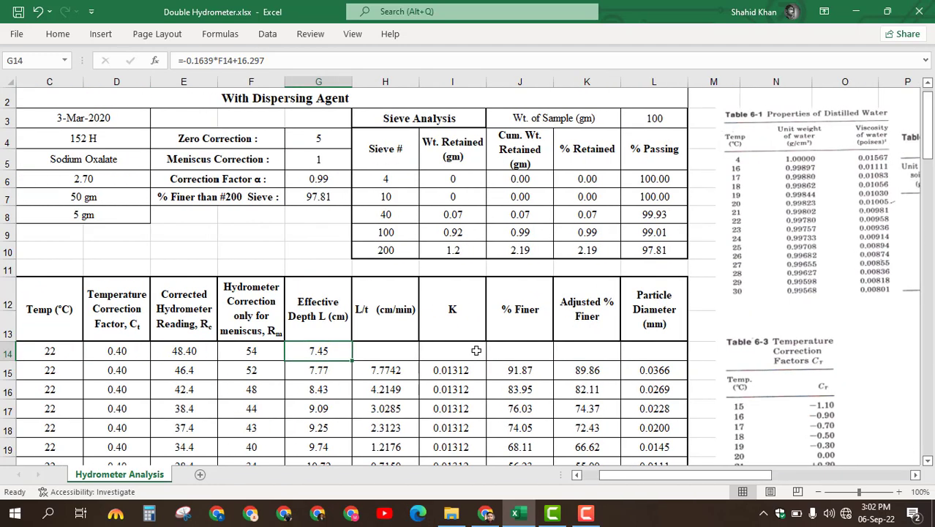
pyautogui.hscroll(8, 477, 352)
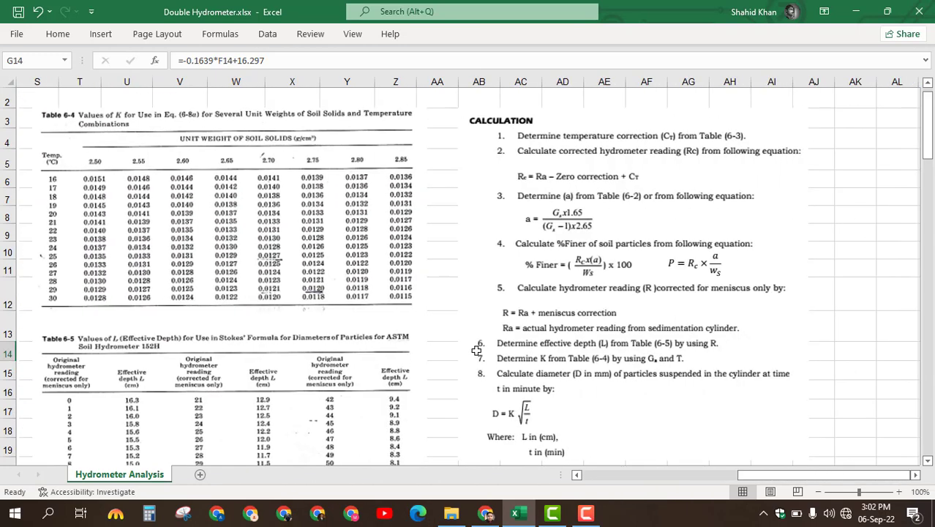
pyautogui.scroll(-2, 650, 415)
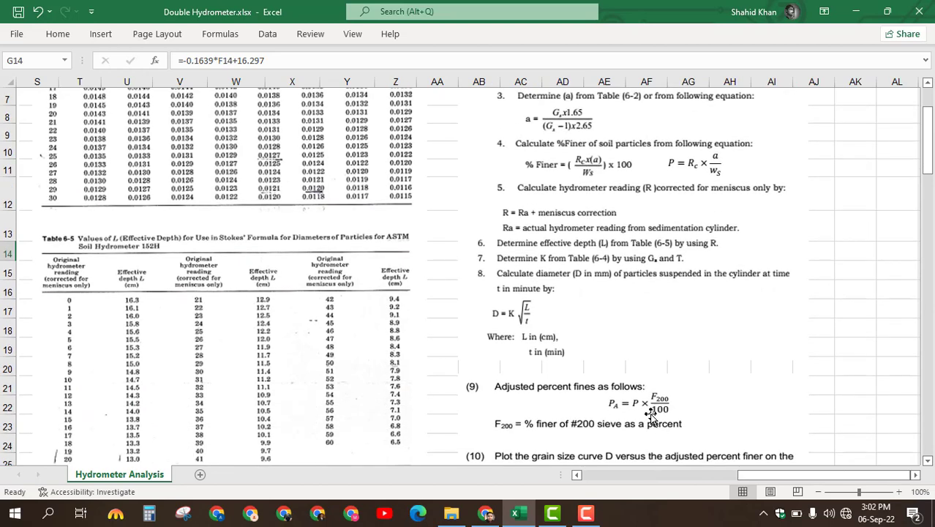
pyautogui.scroll(-2, 650, 415)
pyautogui.scroll(3, 651, 416)
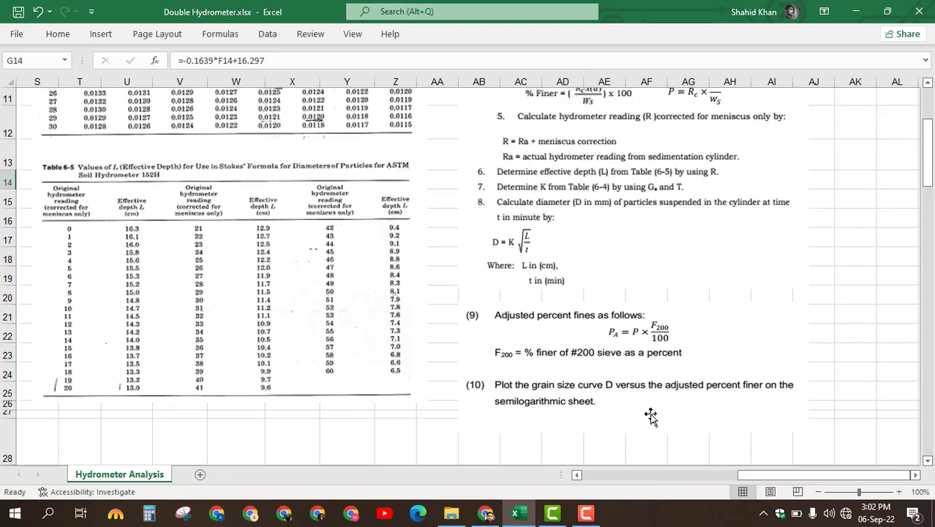
pyautogui.scroll(-1, 796, 331)
pyautogui.hscroll(-6, 796, 331)
pyautogui.hscroll(8, 797, 329)
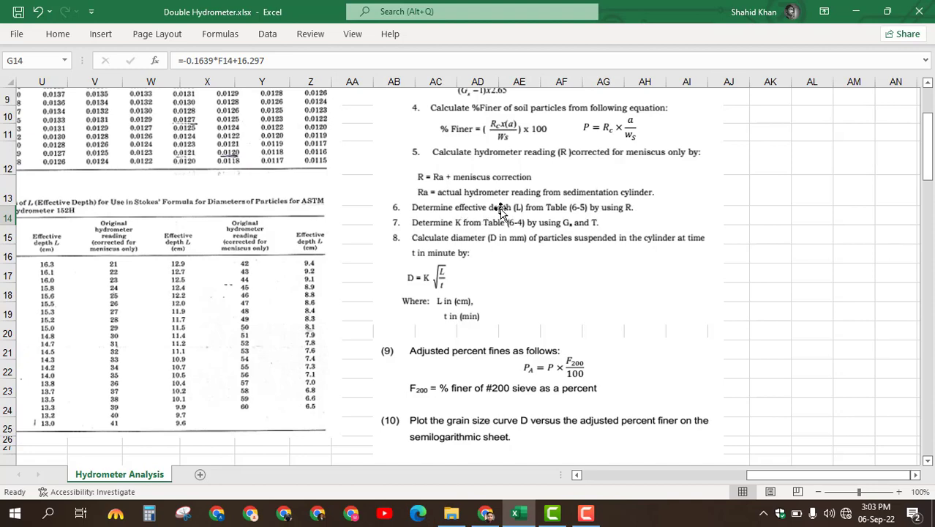
pyautogui.hscroll(-5, 501, 212)
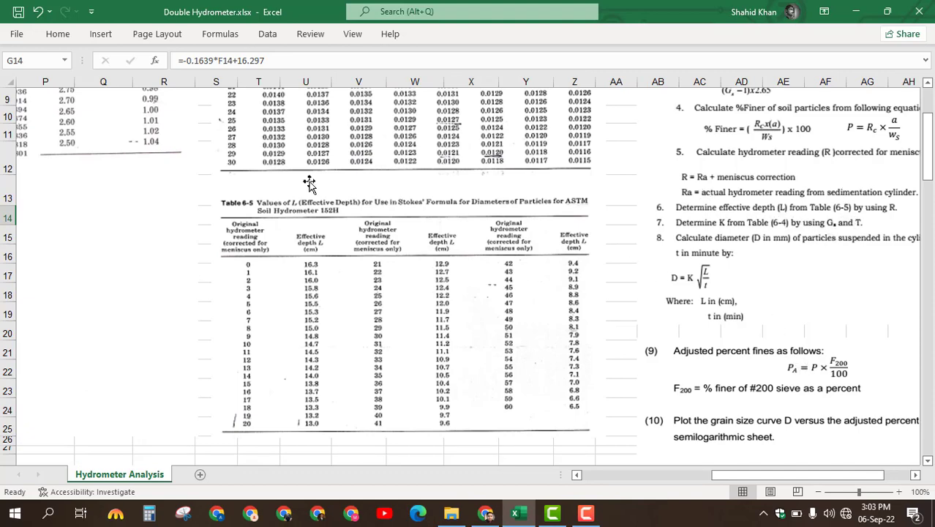
# - Inspect the Effective Depth formula in G14 with its referenced cell, and the L/t formula for the 1-minute reading
pyautogui.click(278, 60)
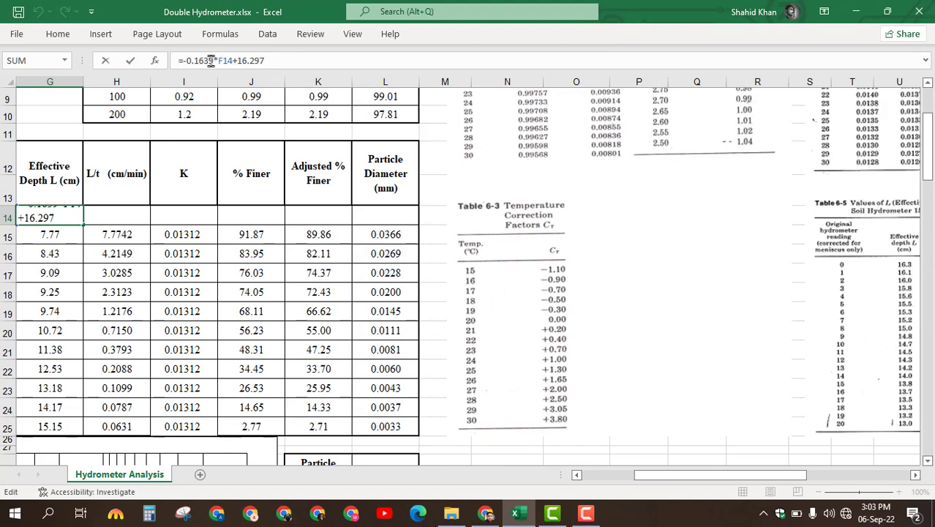
pyautogui.hscroll(-5, 223, 249)
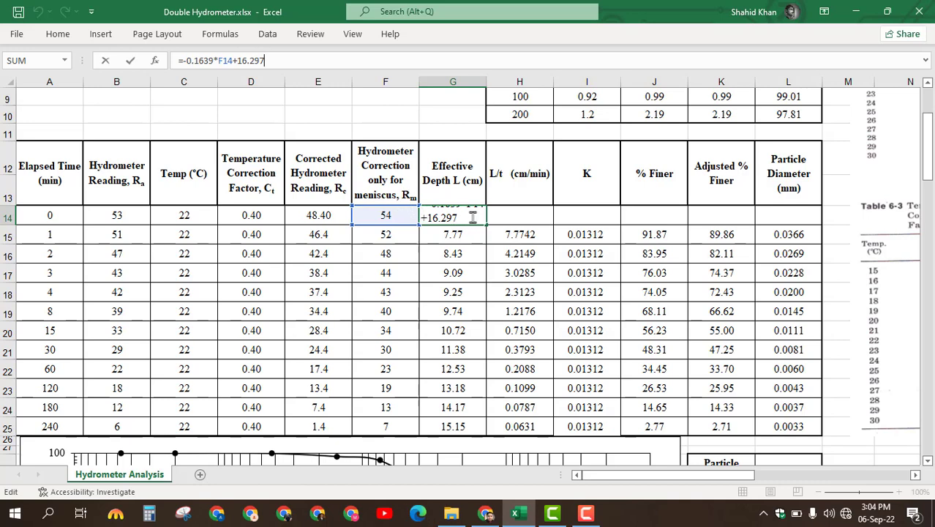
pyautogui.press('Return')
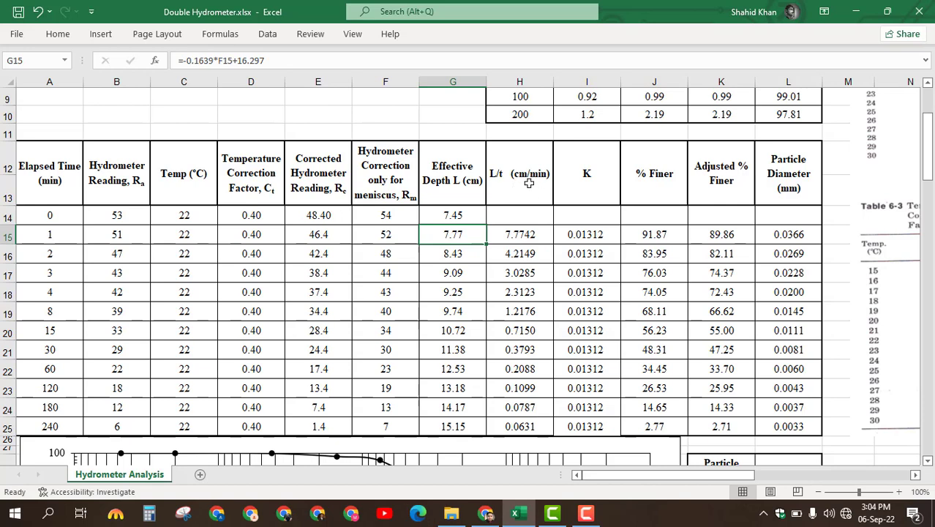
pyautogui.click(523, 236)
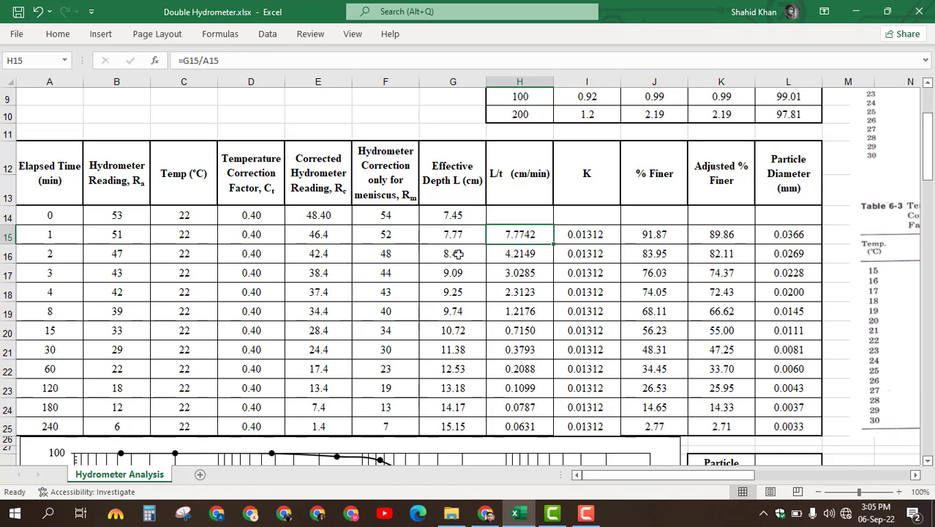
# - Inspect the L/t formula for the 2-minute reading in H16 together with its referenced cells
pyautogui.click(522, 253)
pyautogui.click(233, 64)
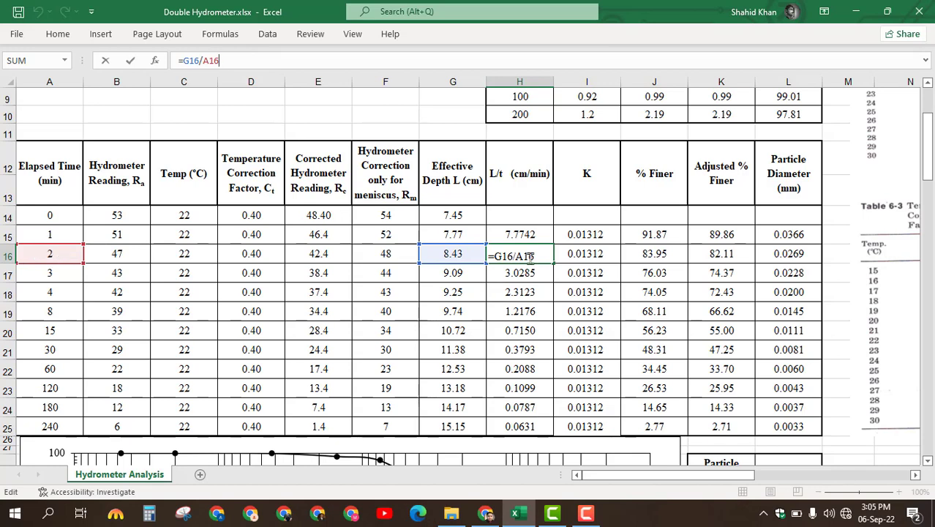
pyautogui.press('Return')
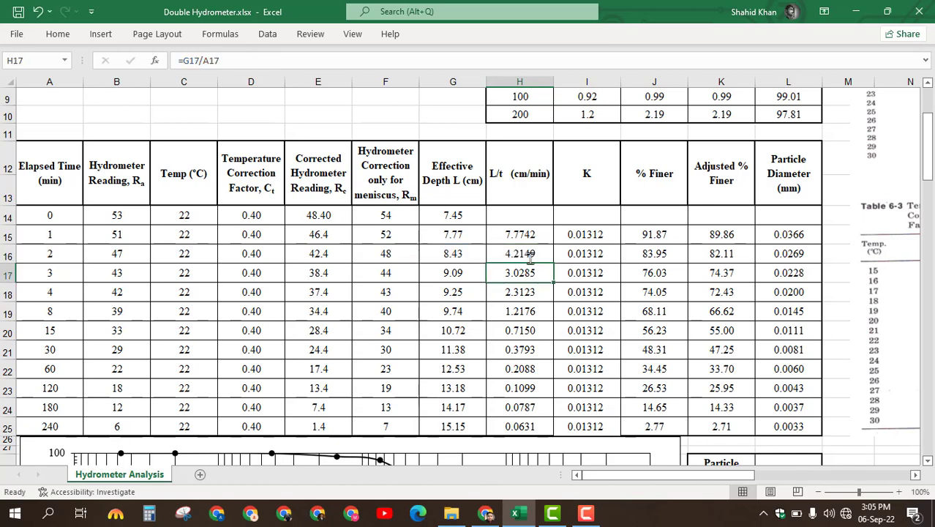
# - Check the K value of the 1-minute reading in I15 and look up how it is obtained from Table 6-4
pyautogui.click(602, 234)
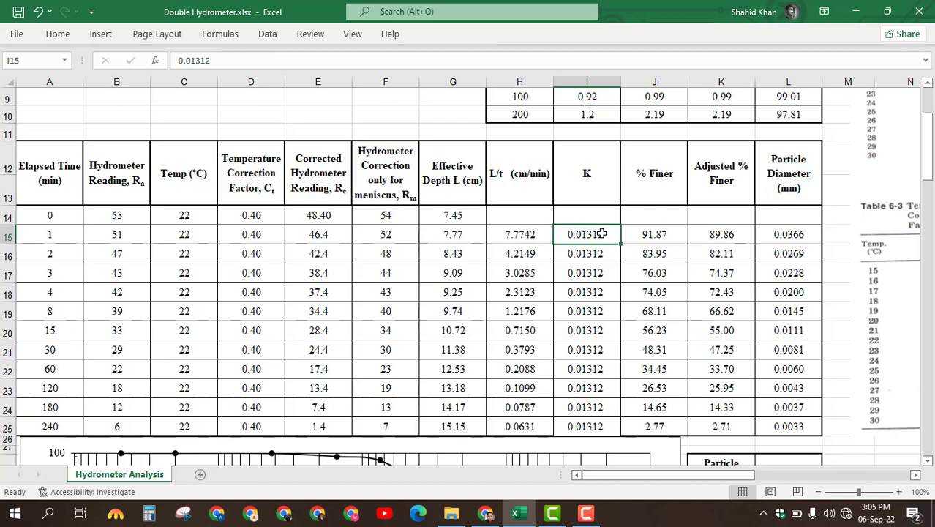
pyautogui.hscroll(10, 602, 233)
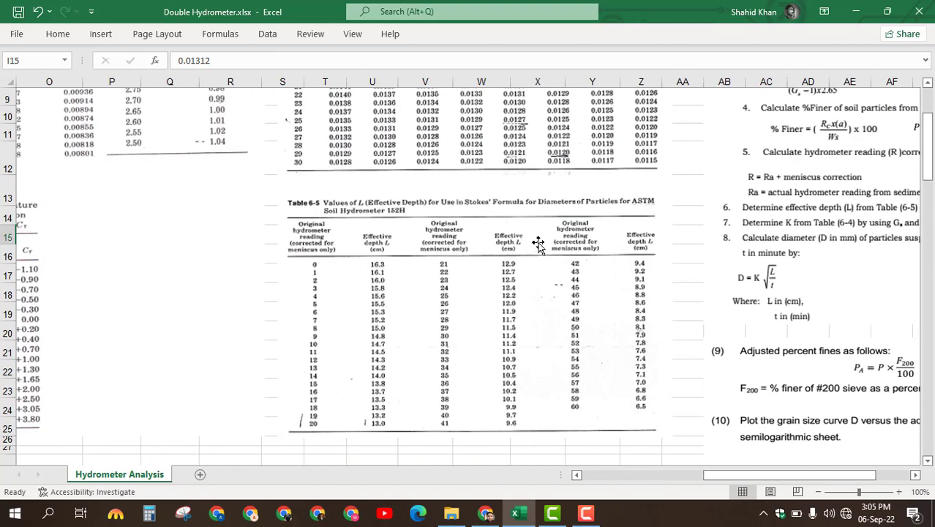
pyautogui.scroll(1, 526, 251)
pyautogui.scroll(3, 526, 251)
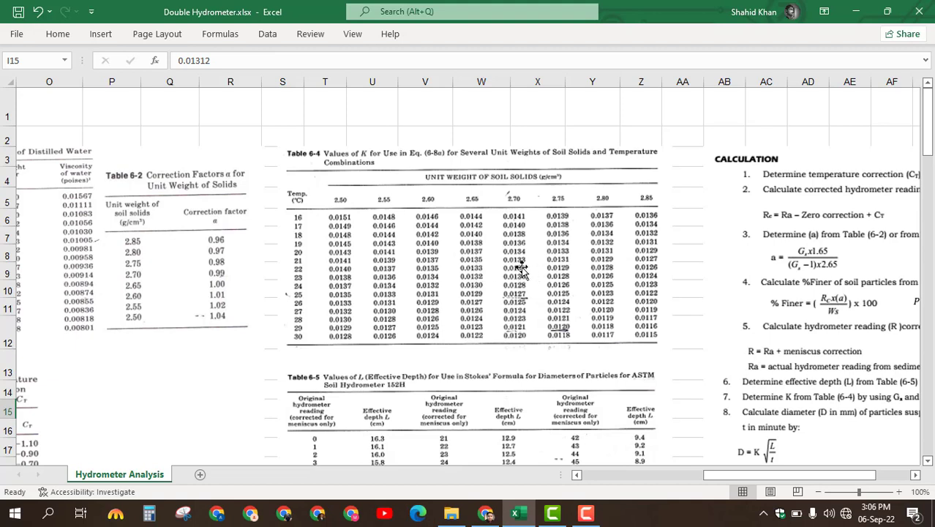
pyautogui.hscroll(-5, 534, 269)
pyautogui.scroll(-3, 593, 391)
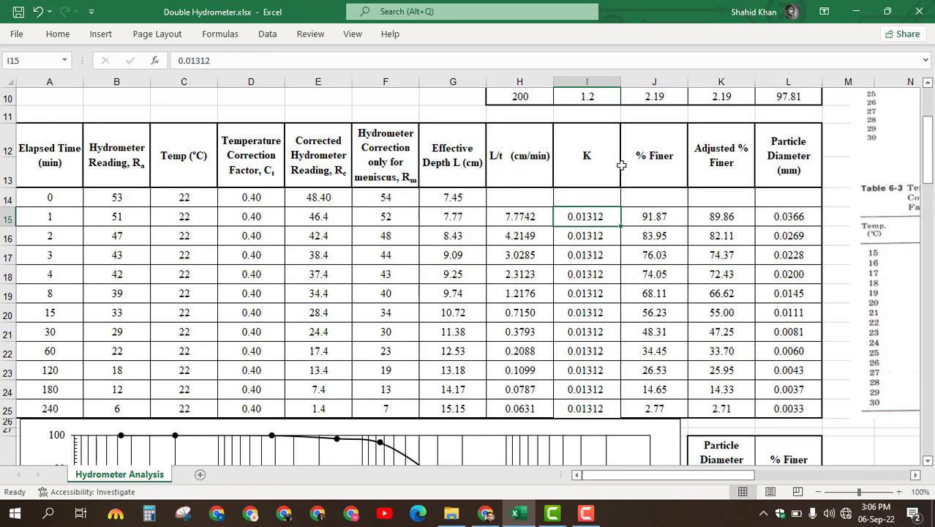
# - Examine the % Finer formula for the 1-minute reading in J15 and trace its references, including Correction Factor α
pyautogui.click(669, 214)
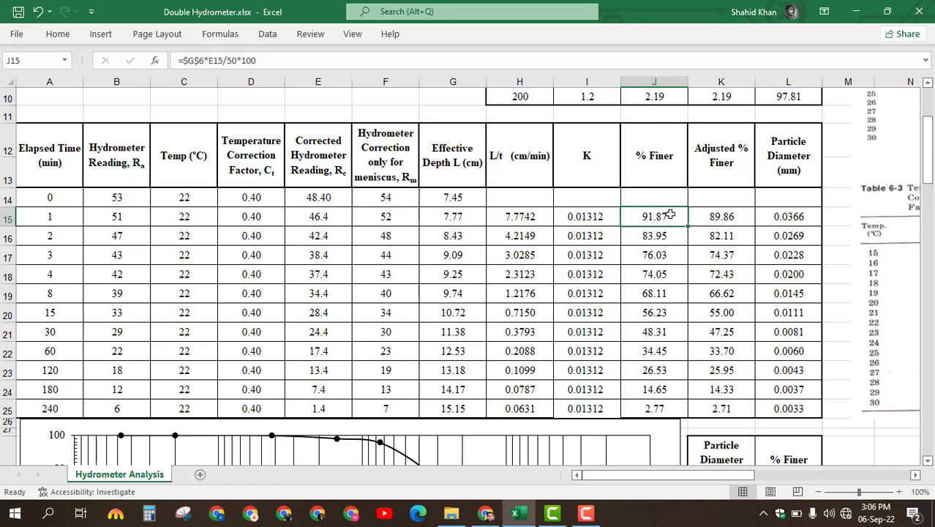
pyautogui.doubleClick(669, 214)
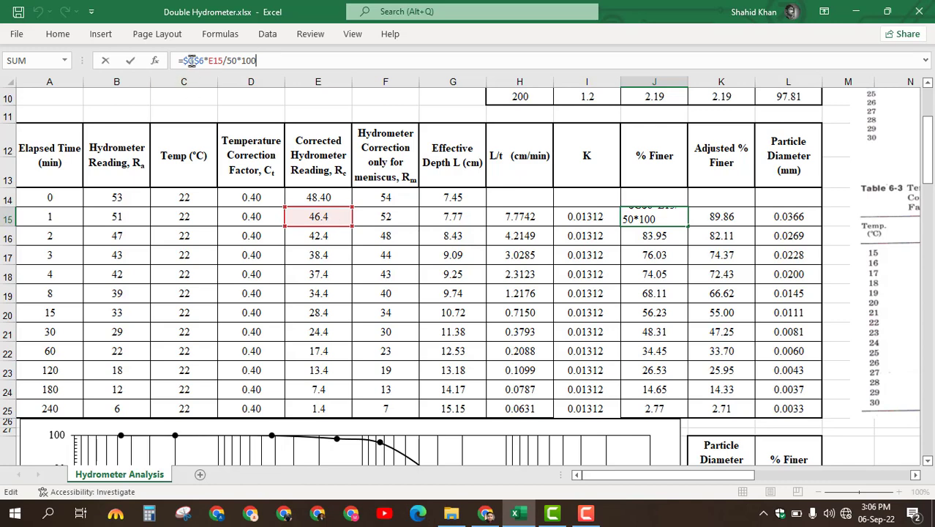
pyautogui.scroll(3, 470, 232)
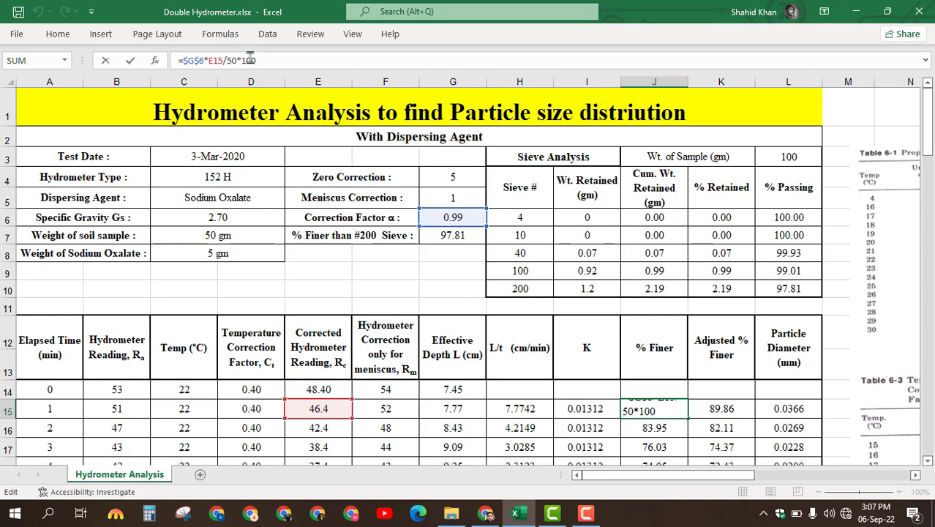
pyautogui.scroll(-2, 399, 379)
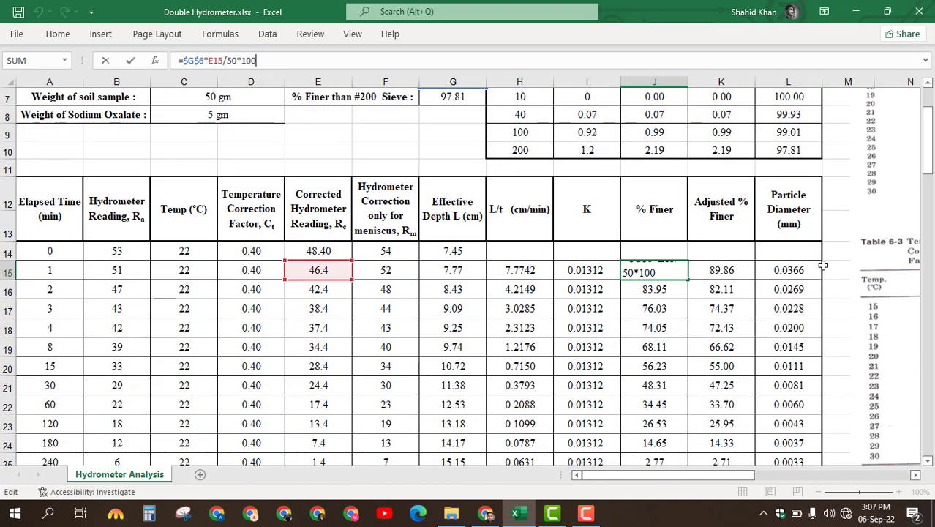
pyautogui.press('Return')
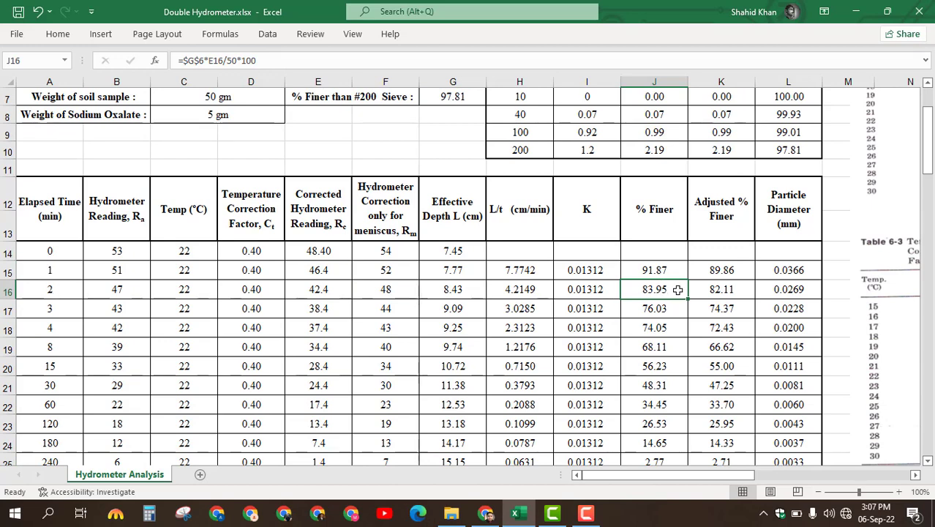
# - Inspect the % Finer formula for the 2-minute reading in J16 and its corrected hydrometer reading reference
pyautogui.click(293, 61)
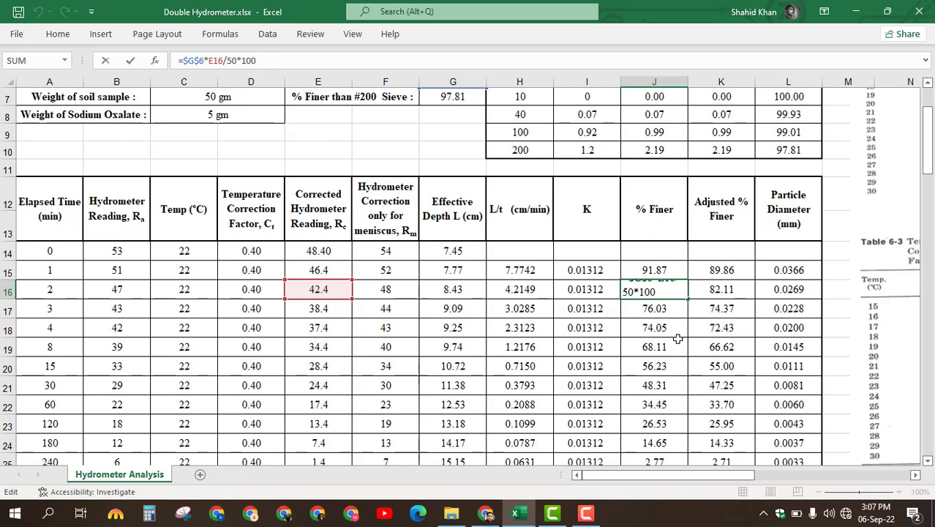
pyautogui.press('Return')
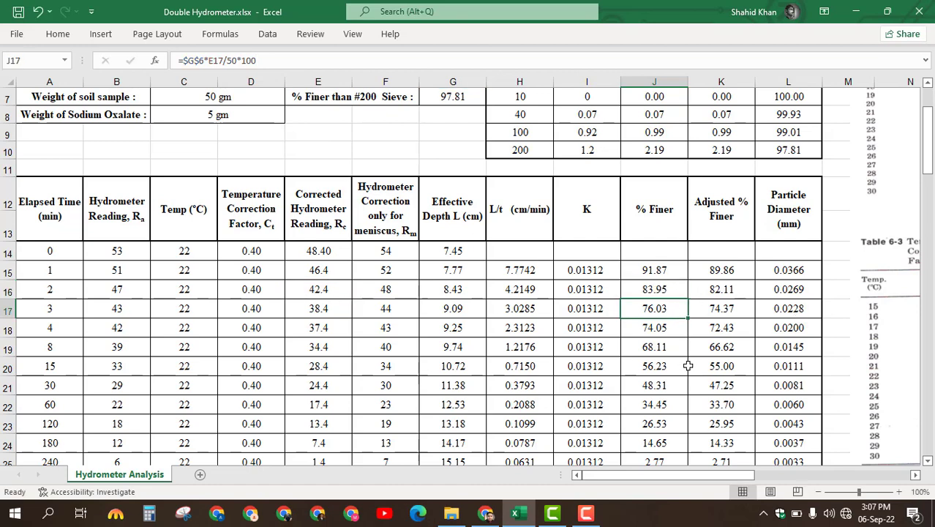
pyautogui.press('Up')
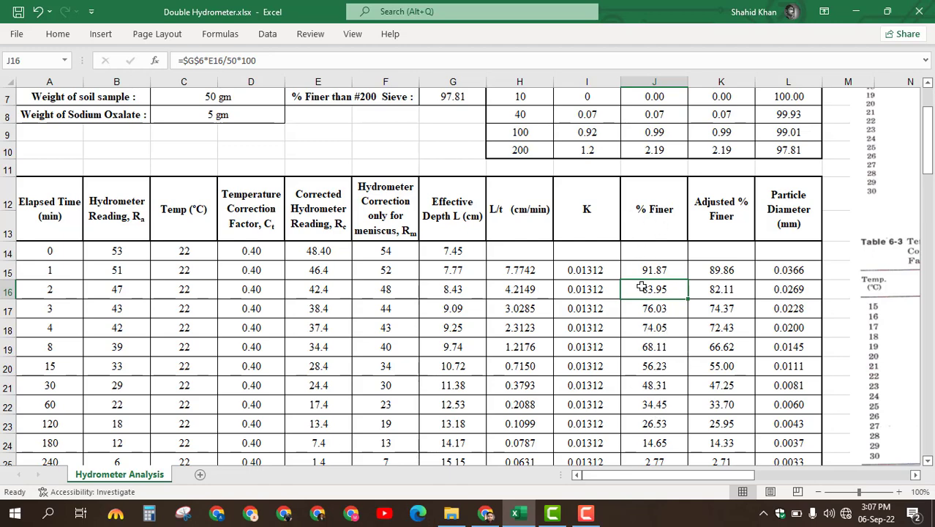
# - Compare the % Finer formula in J16 with the equation in the Calculation notes and the correction factors in Table 6-2
pyautogui.hscroll(10, 641, 287)
pyautogui.scroll(1, 641, 286)
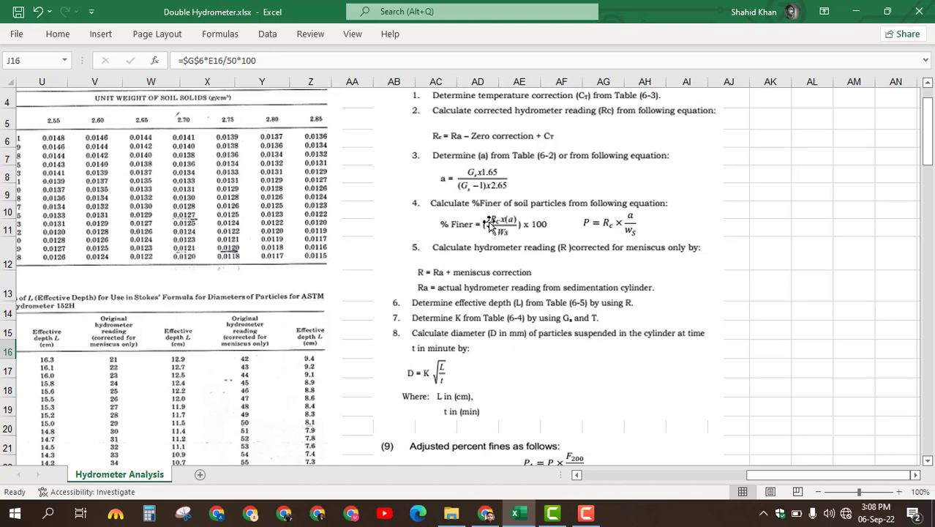
pyautogui.hscroll(-5, 505, 225)
pyautogui.hscroll(-3, 508, 226)
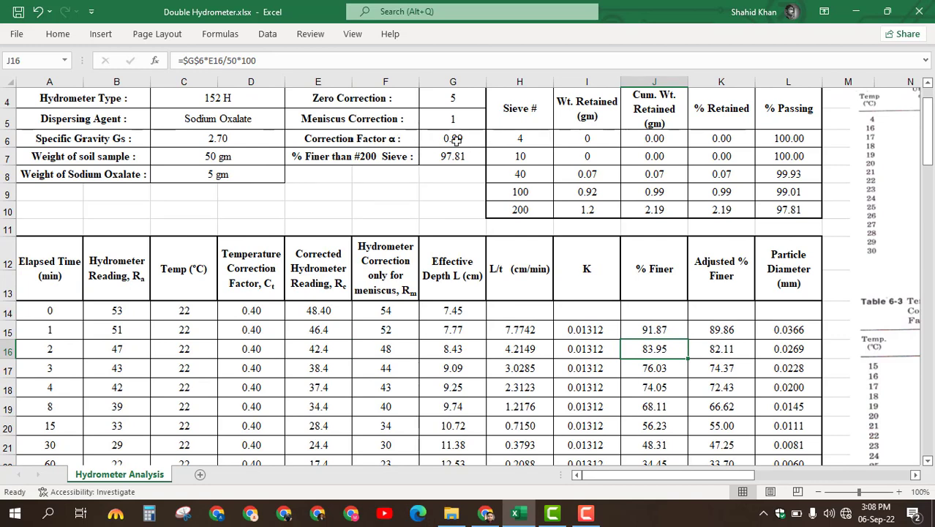
pyautogui.hscroll(3, 651, 244)
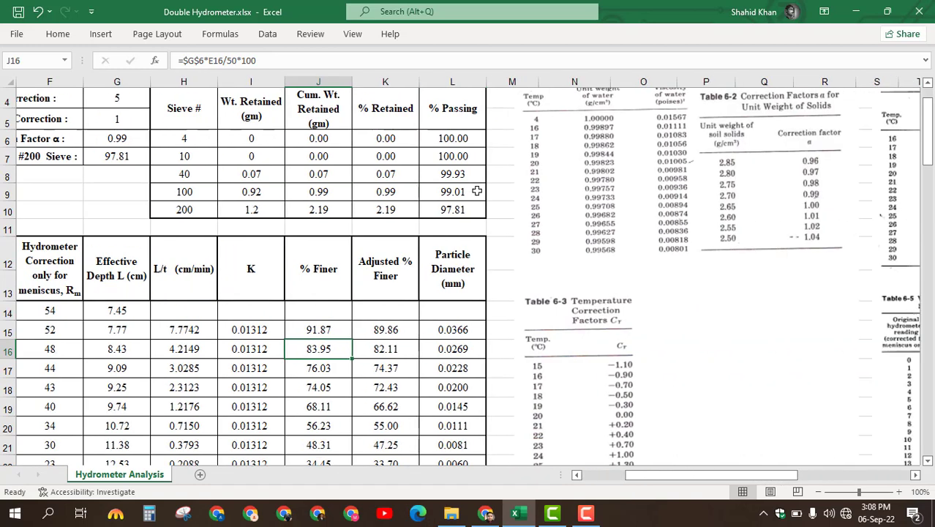
pyautogui.hscroll(-3, 651, 245)
pyautogui.doubleClick(655, 348)
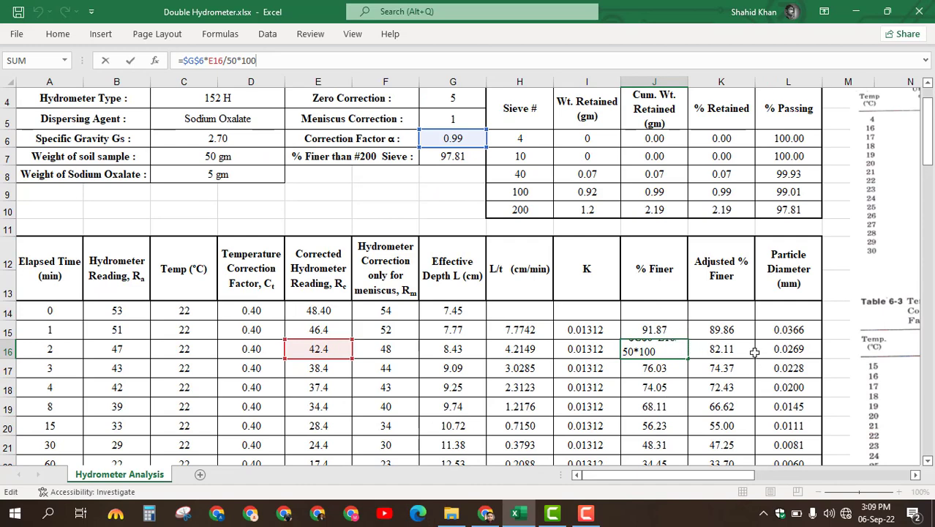
# - Examine the Adjusted % Finer formula in K15 and its references to % Finer and % Finer than #200 Sieve
pyautogui.click(740, 332)
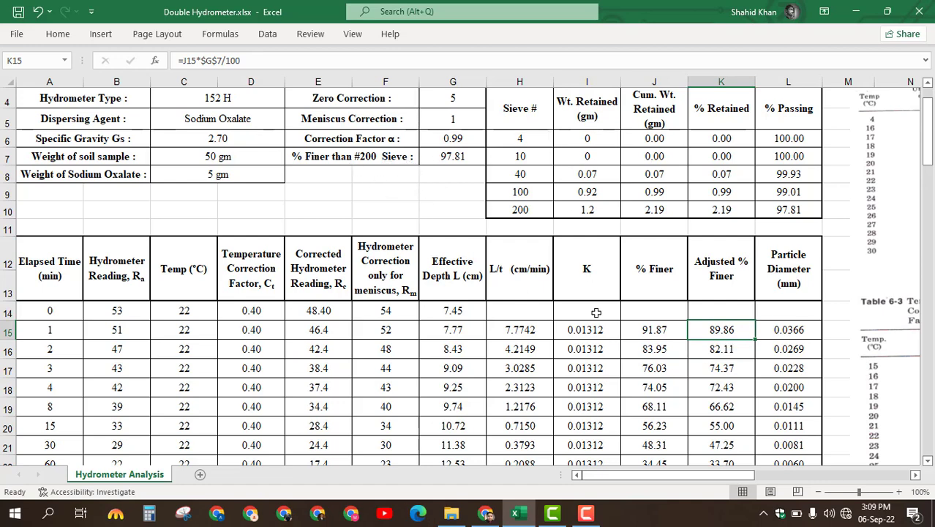
pyautogui.click(362, 61)
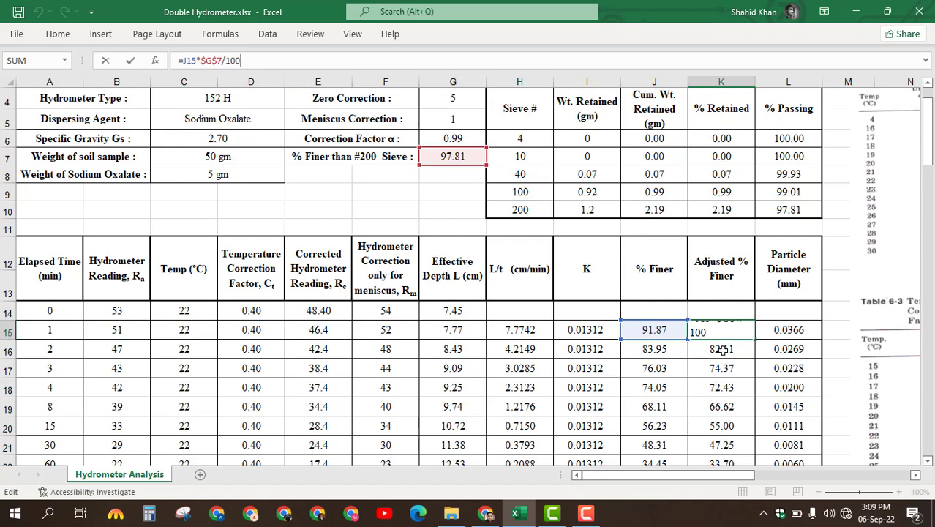
pyautogui.press('Return')
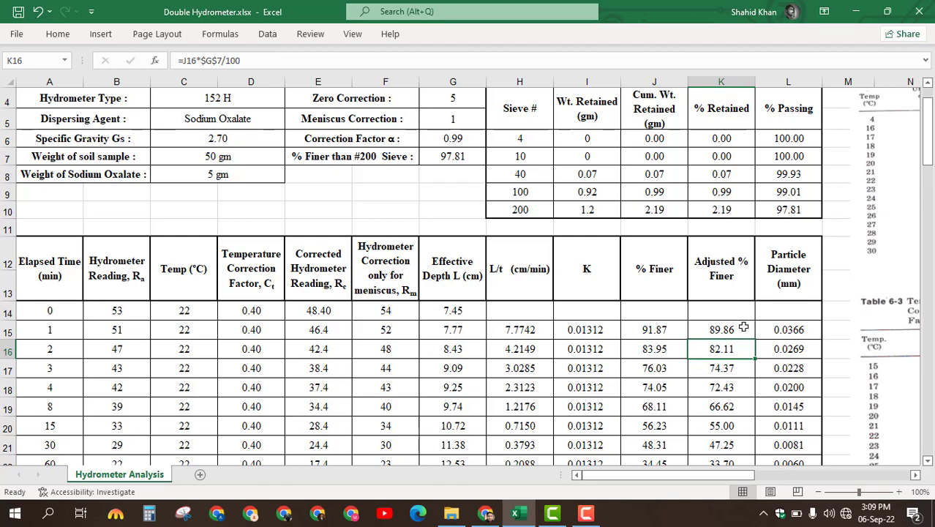
pyautogui.scroll(1, 721, 357)
pyautogui.scroll(-2, 741, 270)
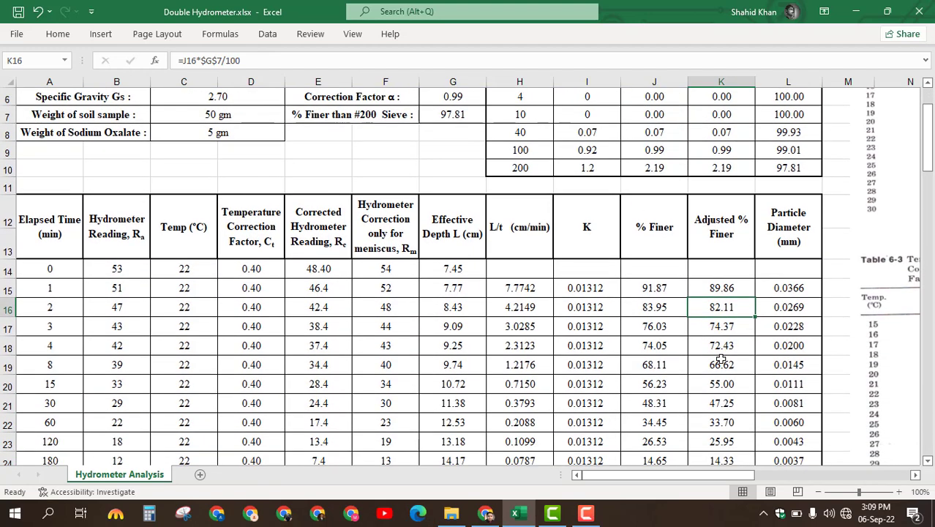
# - Inspect the Particle Diameter formula in L15 with its referenced cells and compare it with the diameter equation in the Calculation notes
pyautogui.hscroll(1, 741, 270)
pyautogui.hscroll(1, 741, 270)
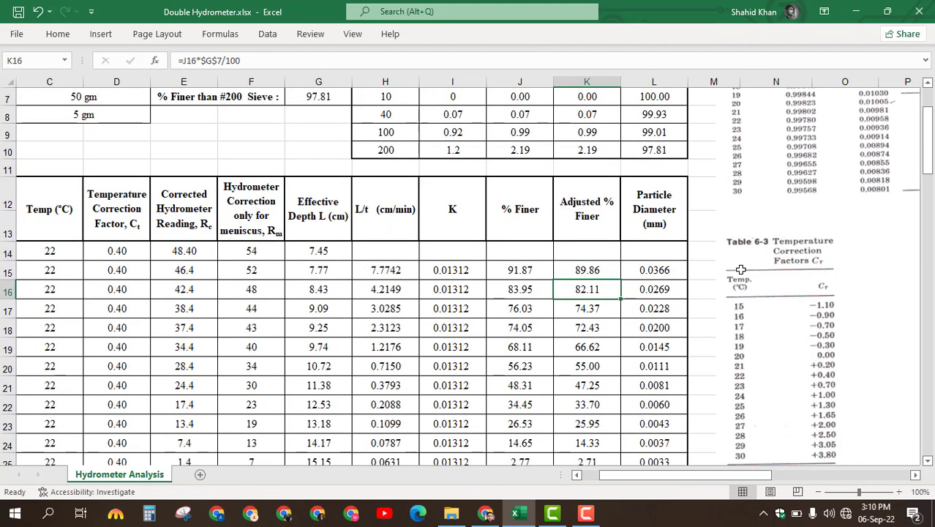
pyautogui.click(658, 270)
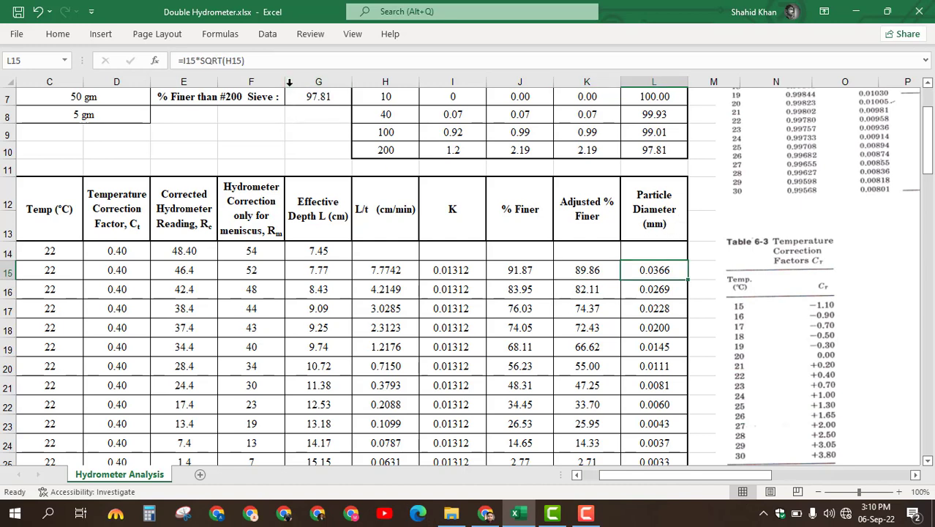
pyautogui.click(266, 61)
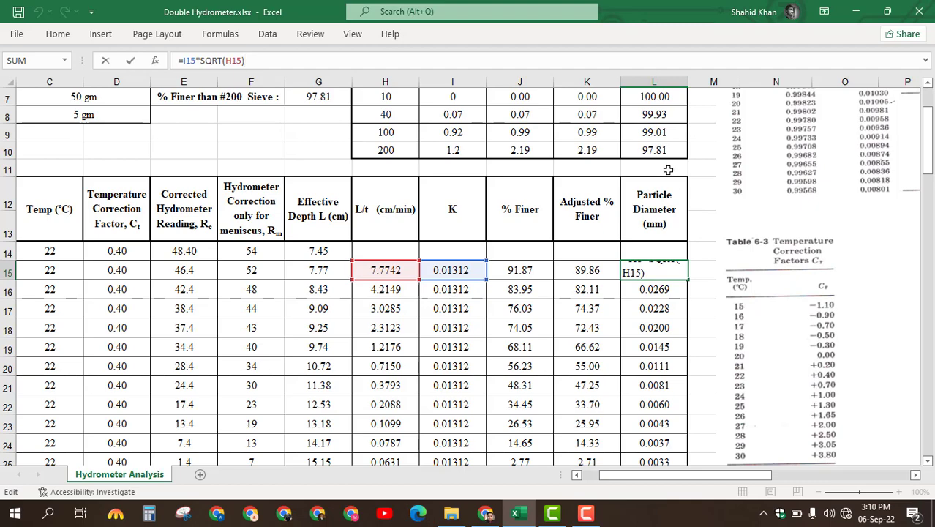
pyautogui.hscroll(10, 754, 249)
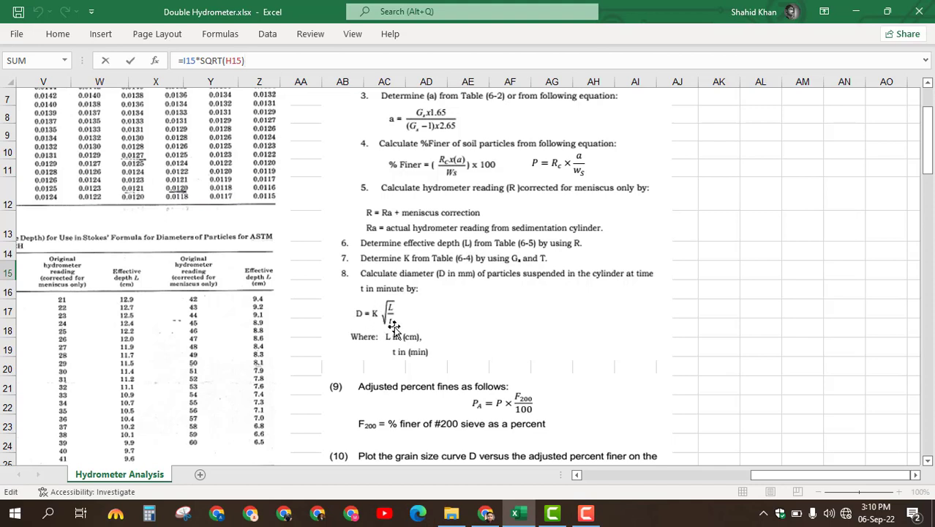
pyautogui.hscroll(-10, 393, 327)
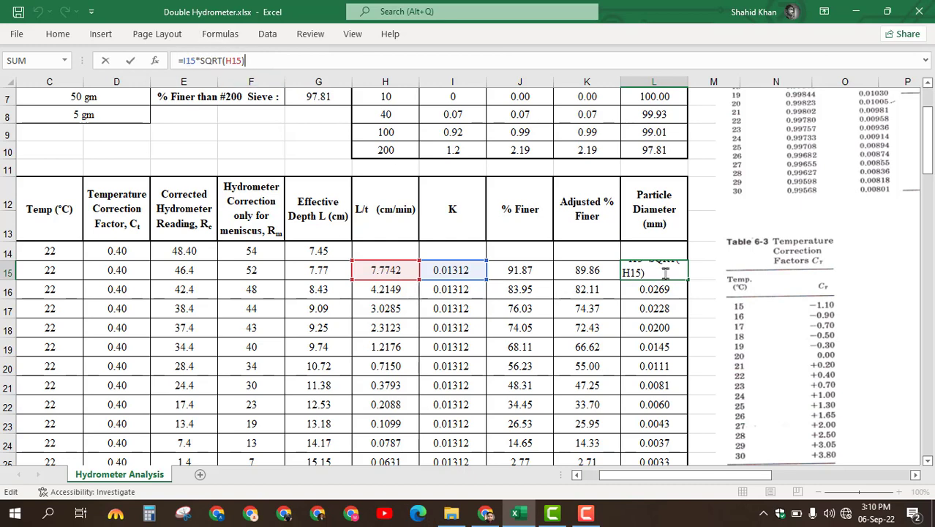
pyautogui.press('Return')
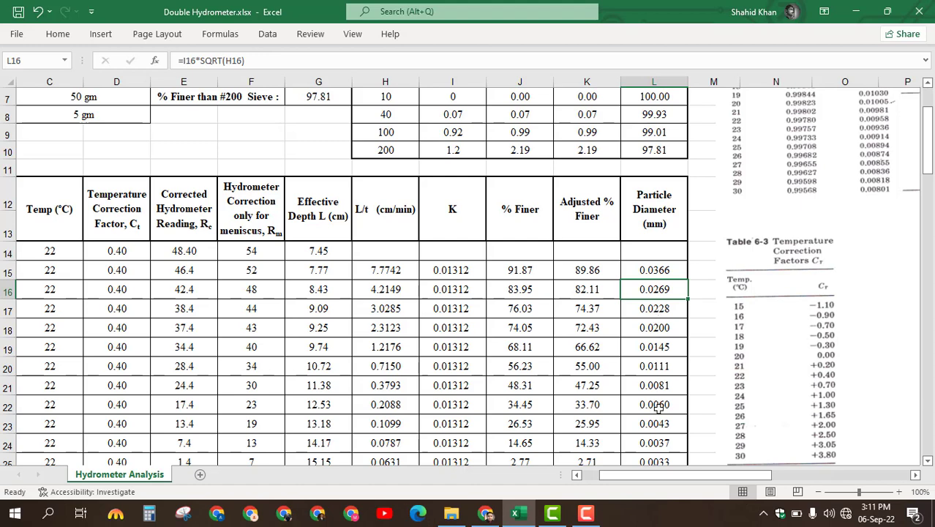
# - Review the hydrometer table through the 240-minute row, its Particle Diameter column, and the test data and Sieve Analysis above it
pyautogui.scroll(-2, 659, 408)
pyautogui.hscroll(-2, 667, 350)
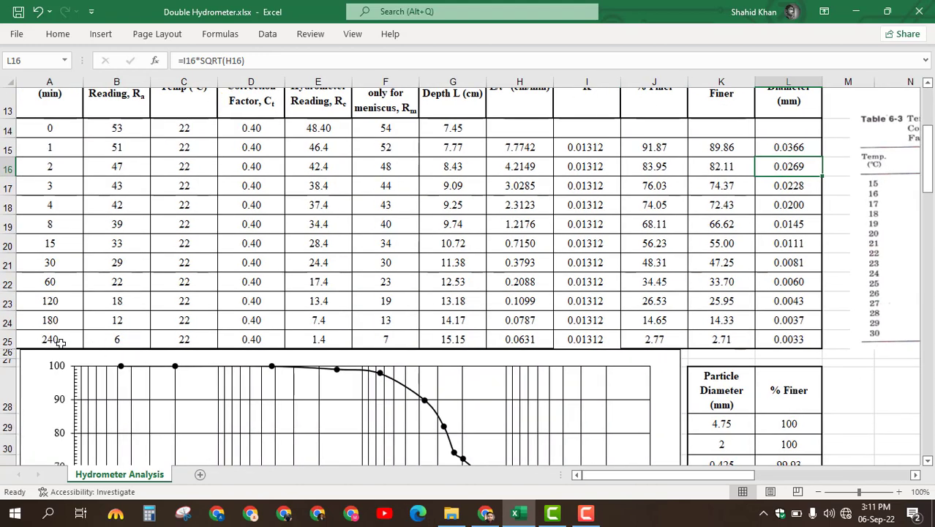
pyautogui.scroll(1, 681, 358)
pyautogui.click(792, 138)
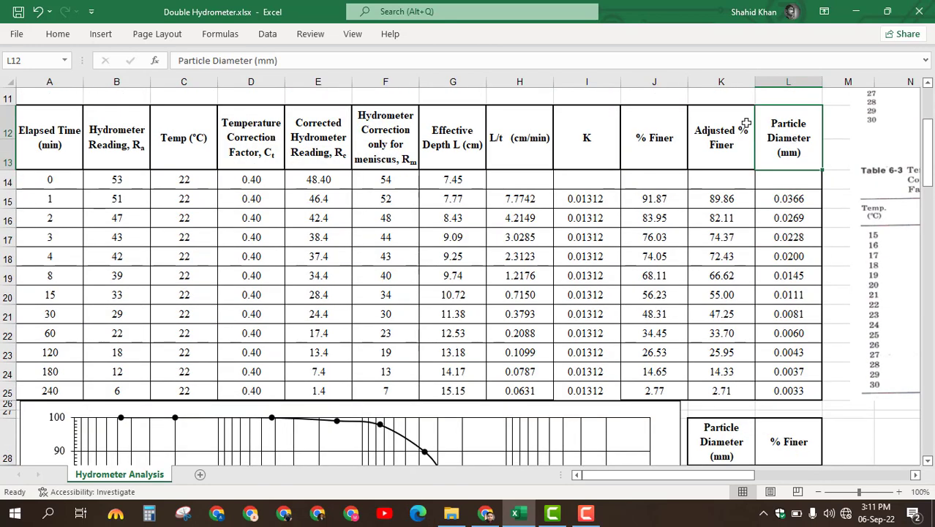
pyautogui.scroll(3, 808, 396)
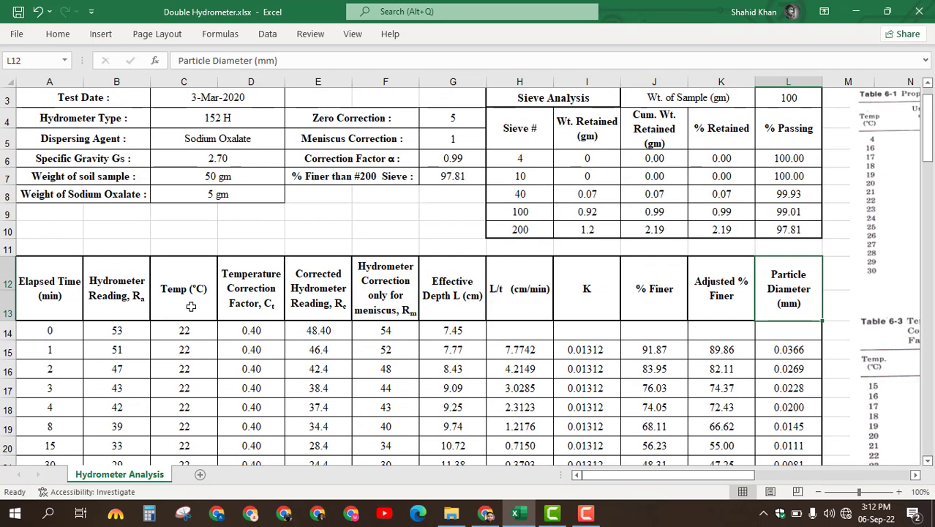
pyautogui.scroll(1, 602, 386)
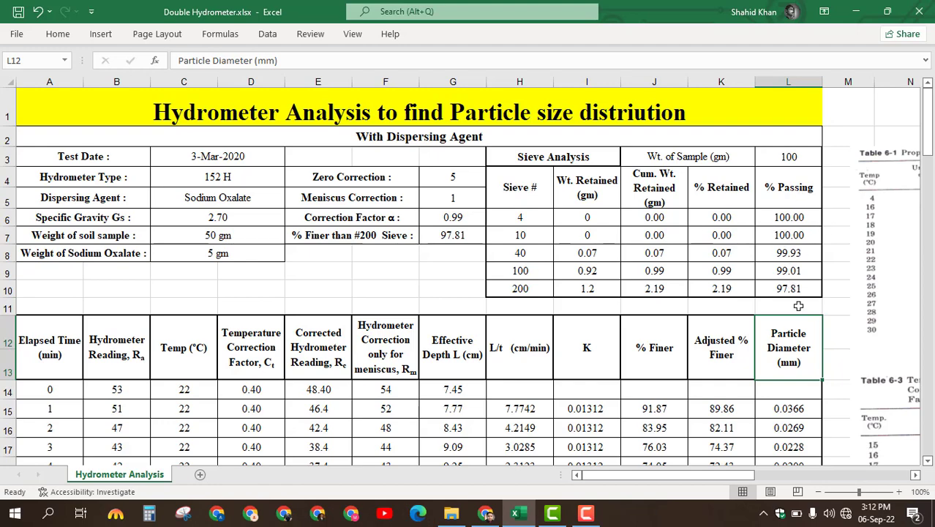
# - Compare the Particle Diameter and % Finer summary table beside the grain size curve with the hydrometer results
pyautogui.scroll(-9, 798, 306)
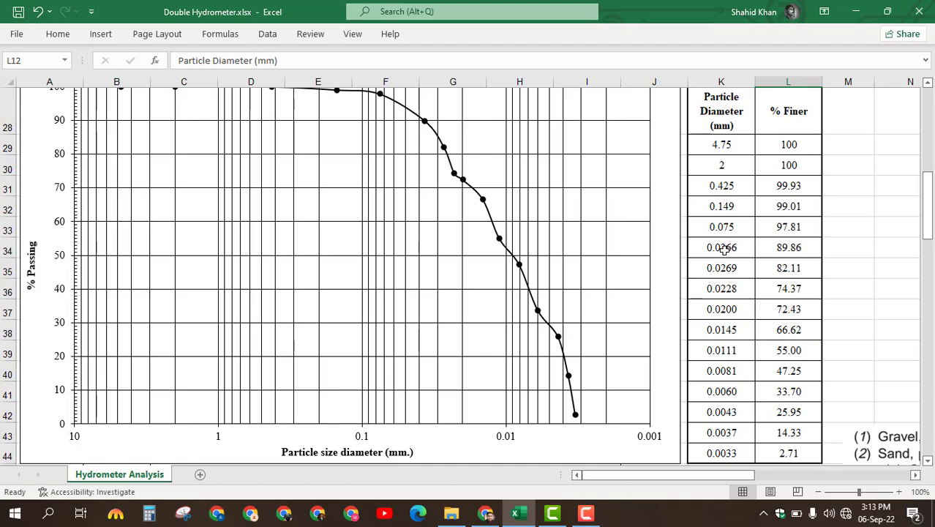
pyautogui.scroll(7, 739, 251)
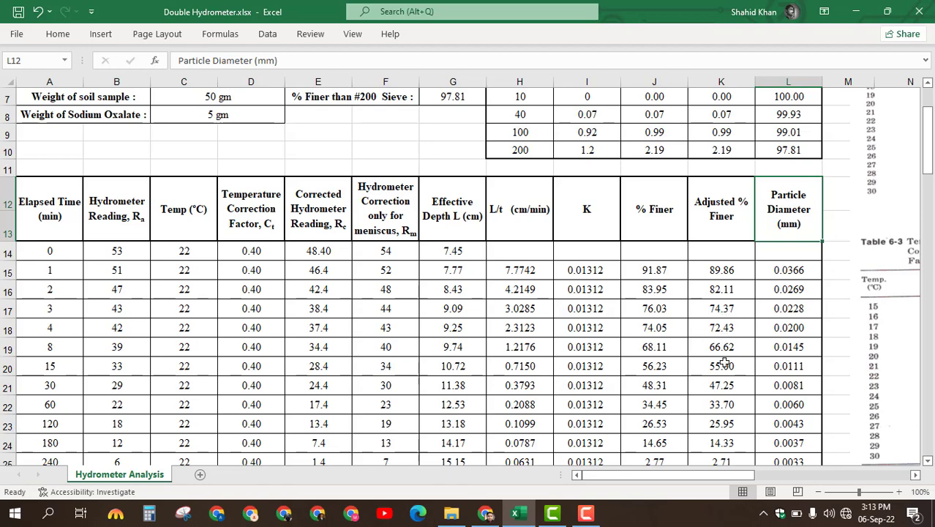
pyautogui.scroll(-1, 724, 427)
pyautogui.scroll(-5, 725, 426)
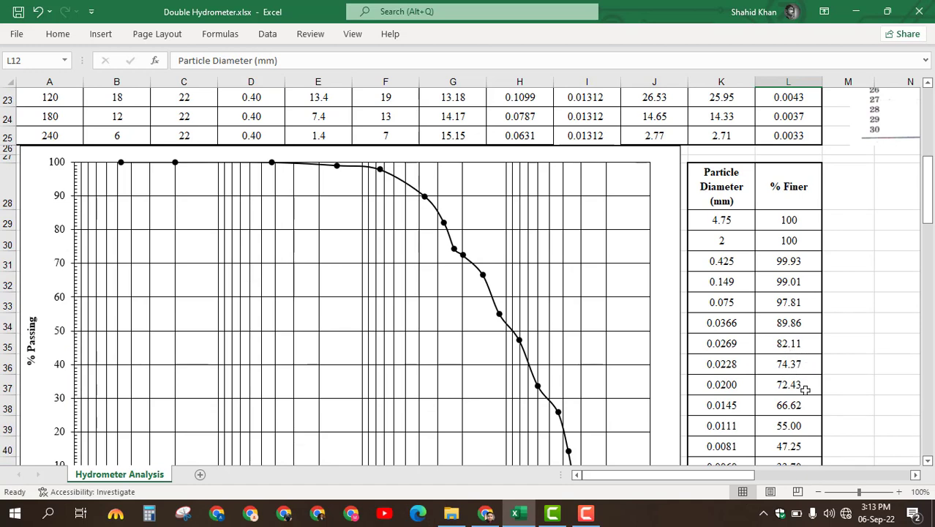
# - Check the final rows of the Particle Diameter and % Finer summary table against the 240-minute row of the hydrometer table
pyautogui.scroll(-3, 805, 389)
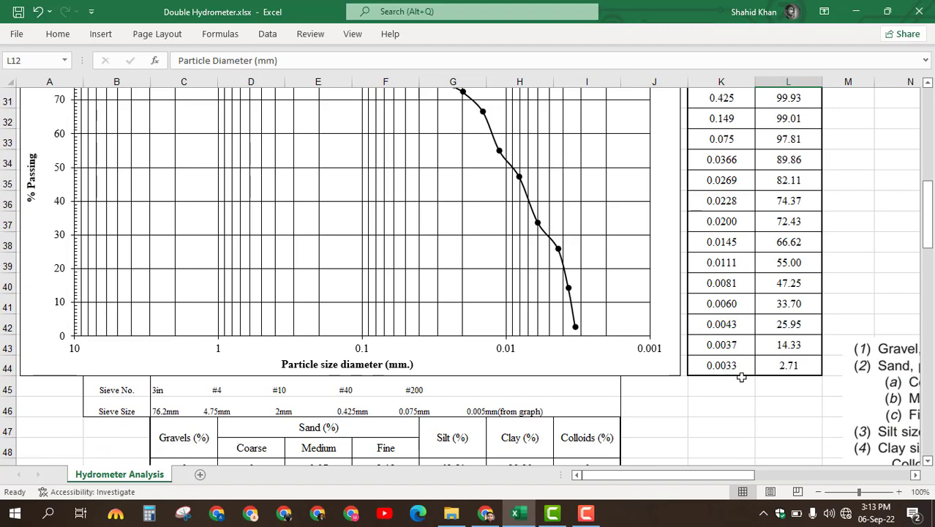
pyautogui.scroll(5, 741, 377)
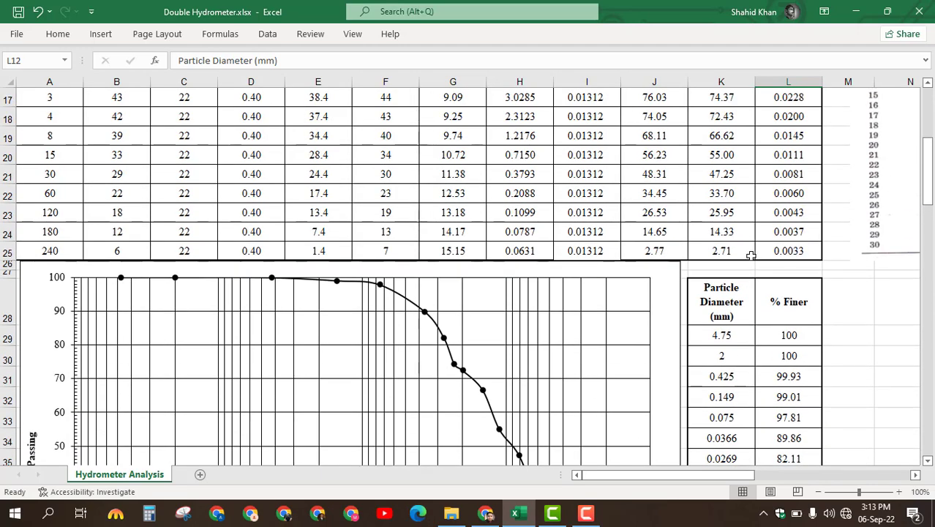
pyautogui.scroll(-5, 732, 253)
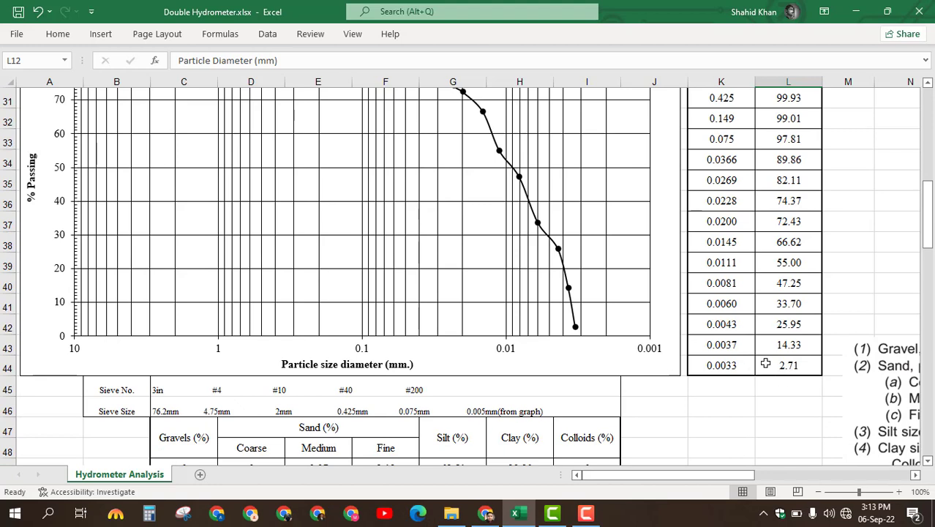
pyautogui.scroll(2, 761, 363)
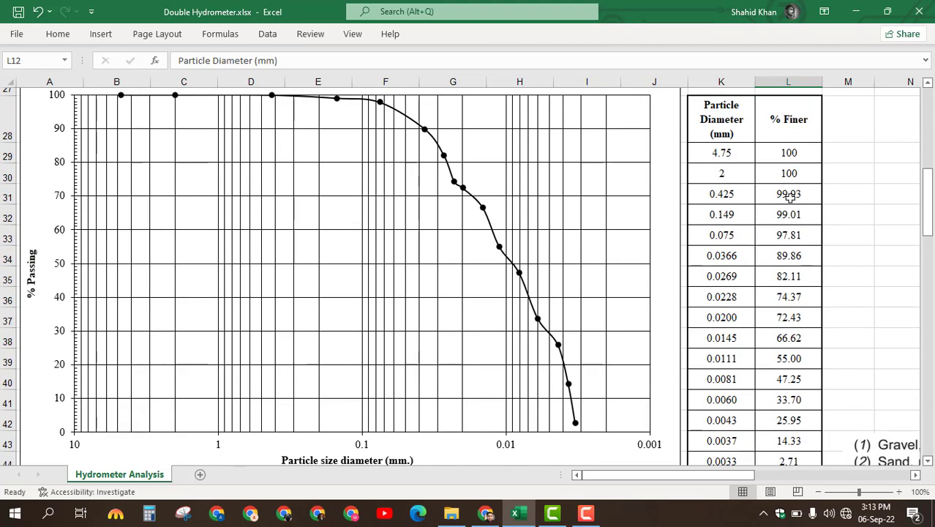
# - Compare the Gravels and Coarse Sand percentages and their sieve sizes with the % Finer values in the summary table
pyautogui.scroll(-2, 417, 194)
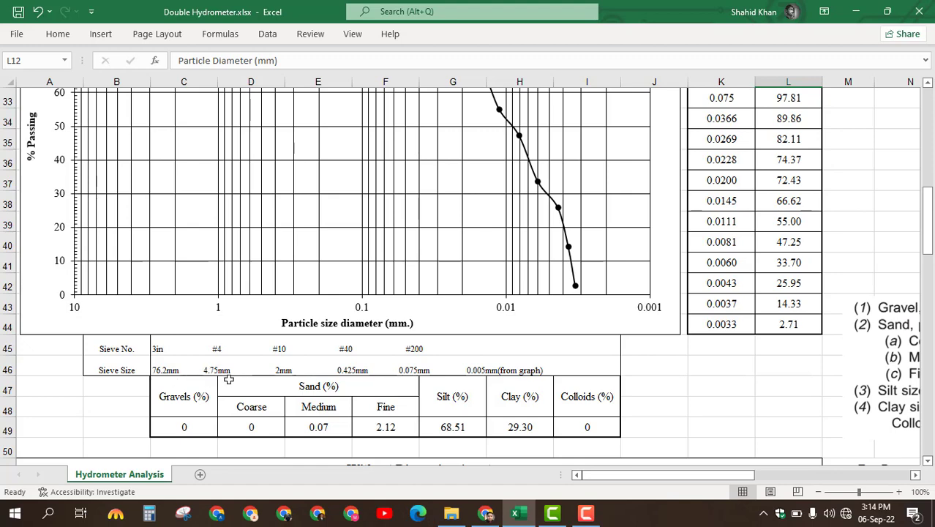
pyautogui.scroll(2, 739, 341)
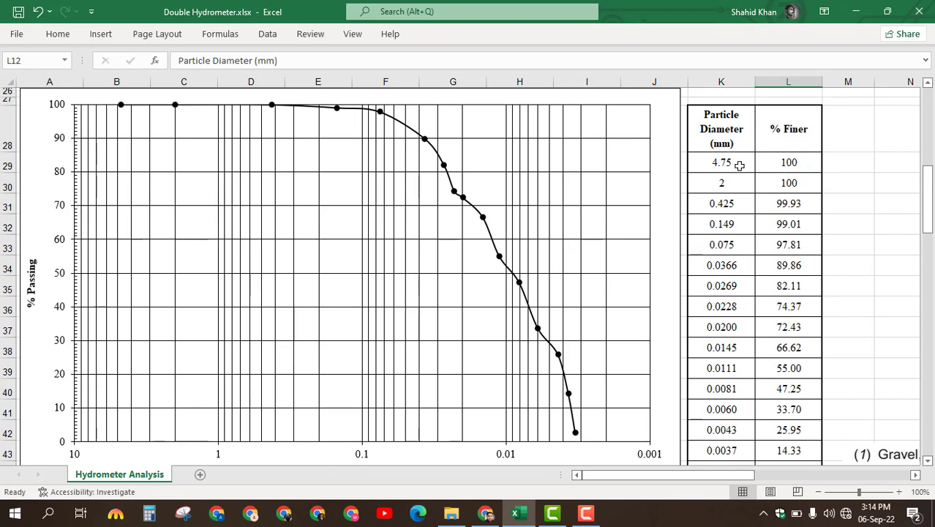
pyautogui.scroll(-2, 741, 164)
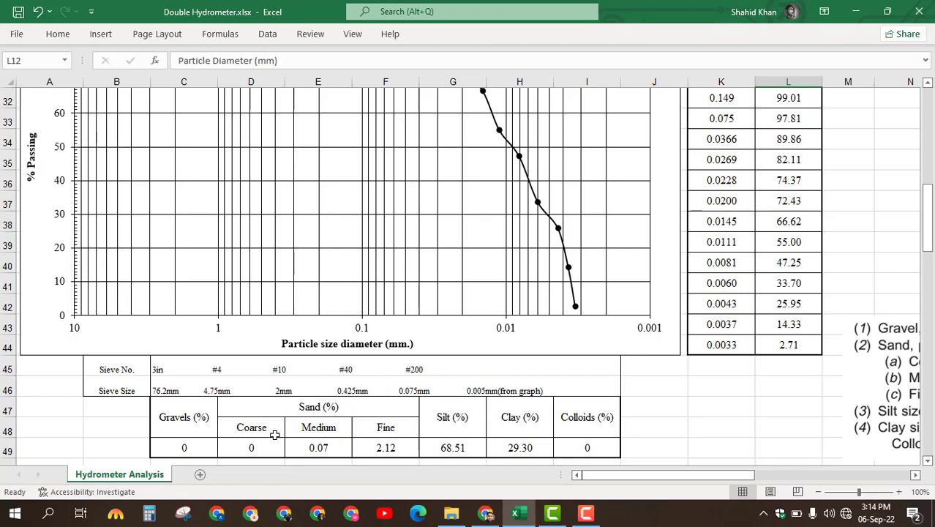
pyautogui.scroll(2, 559, 399)
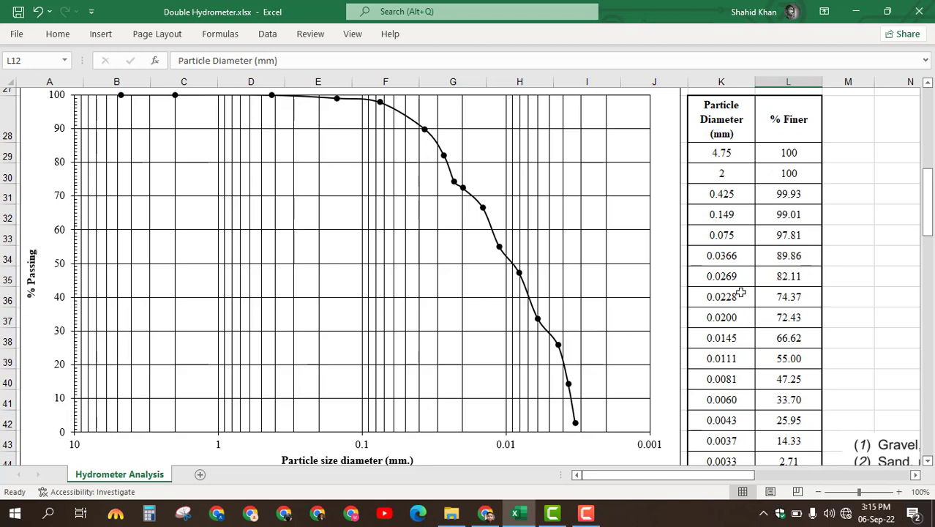
# - Compare the Medium and Fine Sand percentages with the % Finer values at the #10, #40 and #200 sieve sizes
pyautogui.scroll(-3, 741, 293)
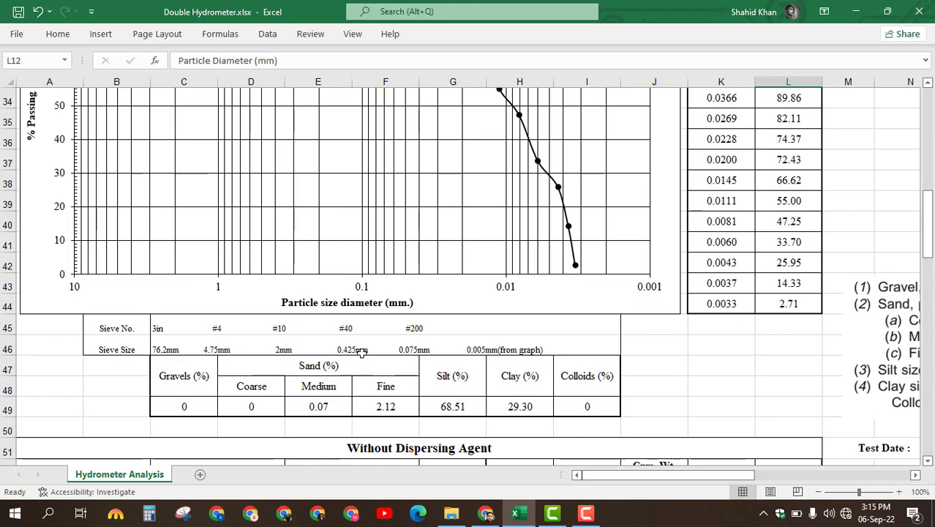
pyautogui.scroll(3, 361, 360)
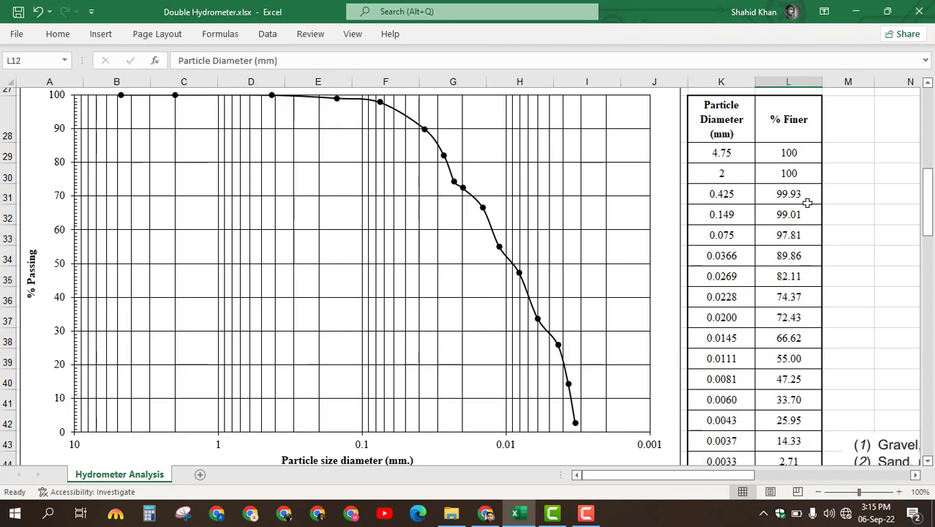
pyautogui.scroll(-2, 808, 203)
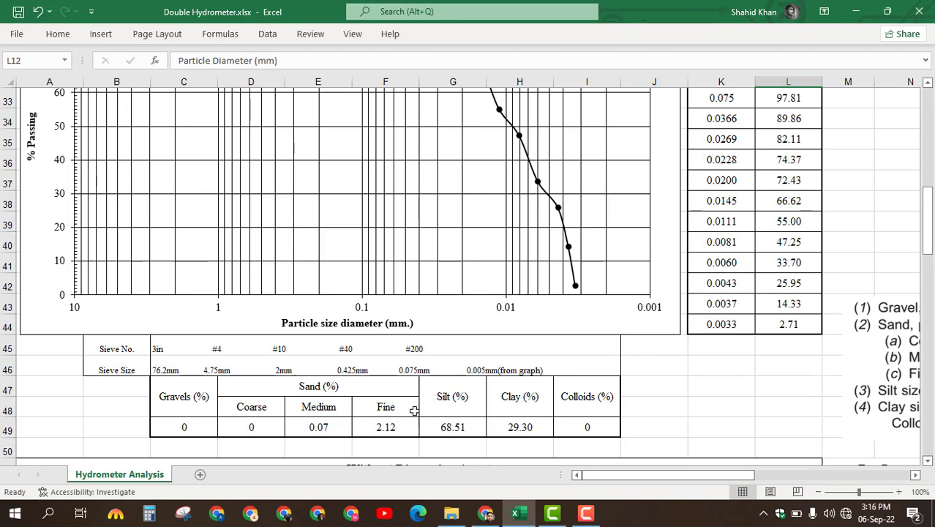
pyautogui.scroll(1, 405, 427)
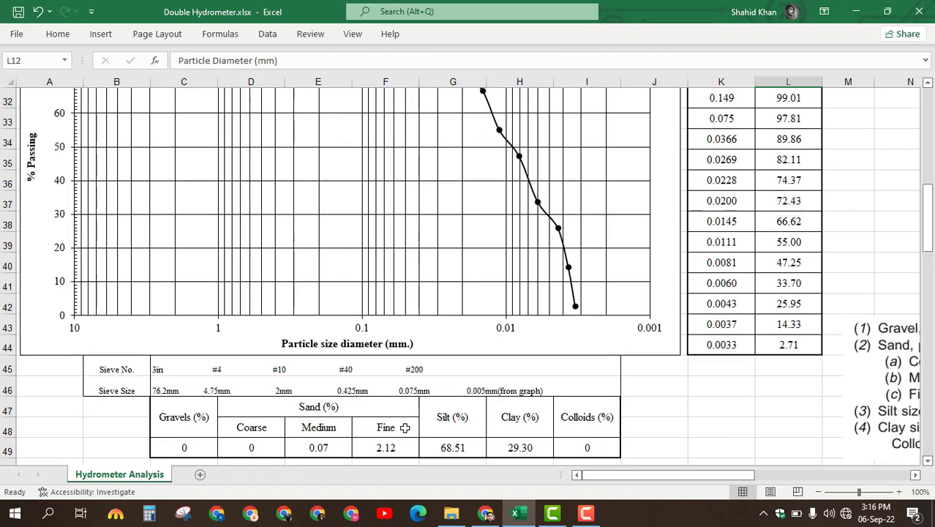
pyautogui.scroll(2, 575, 379)
pyautogui.scroll(-3, 576, 379)
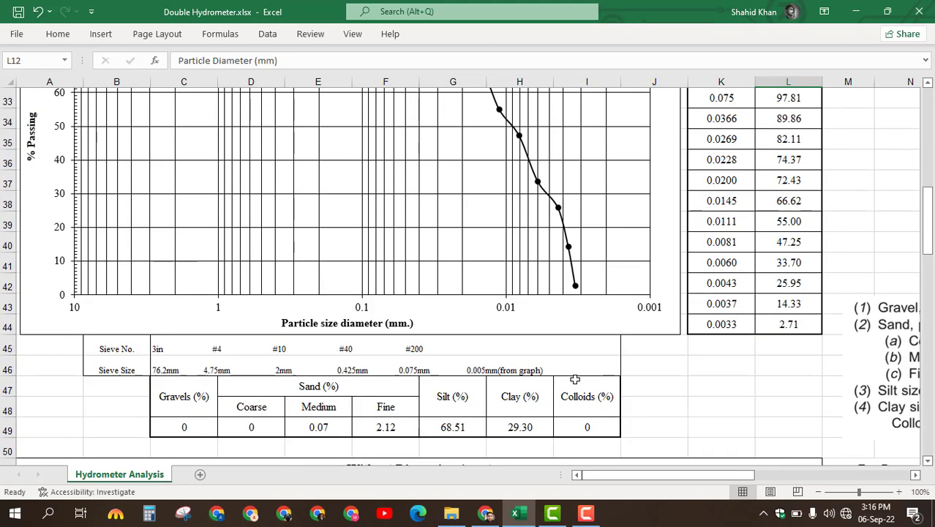
# - Inspect the Fine Sand formula in F49 and its references to the 0.425 mm and 0.075 mm % Finer values
pyautogui.doubleClick(400, 407)
pyautogui.scroll(3, 721, 238)
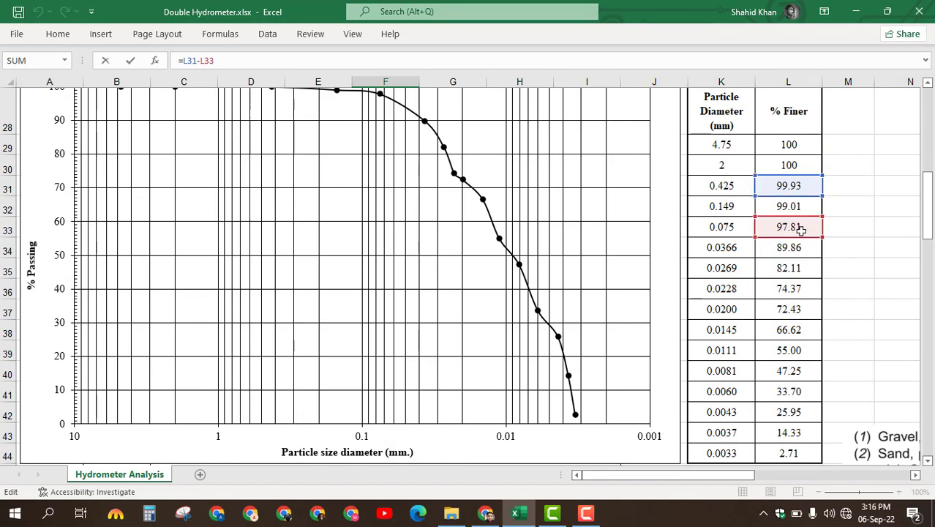
pyautogui.scroll(-1, 798, 232)
pyautogui.scroll(-1, 801, 231)
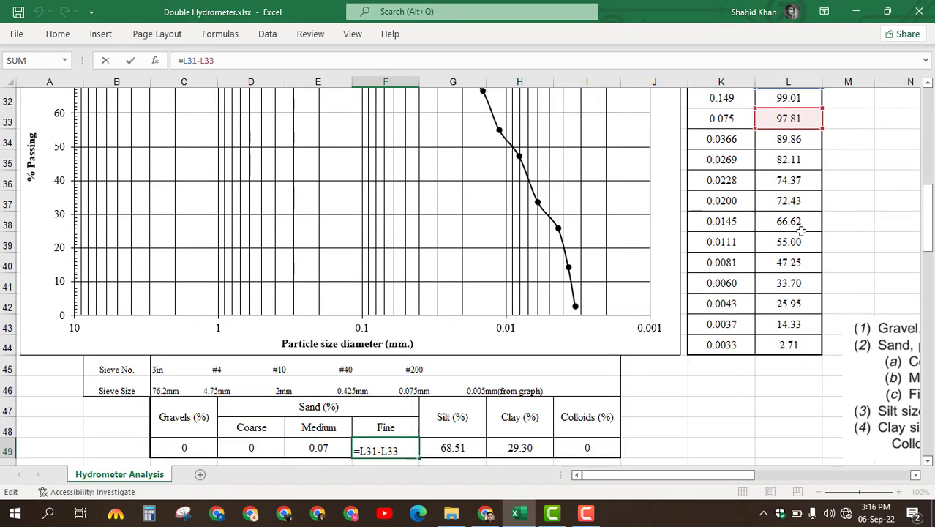
pyautogui.scroll(2, 805, 227)
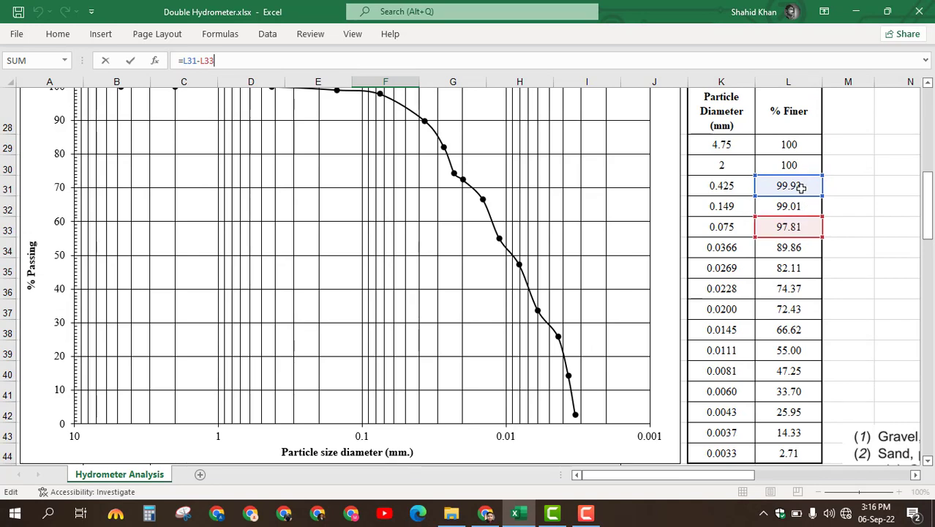
pyautogui.scroll(-2, 782, 240)
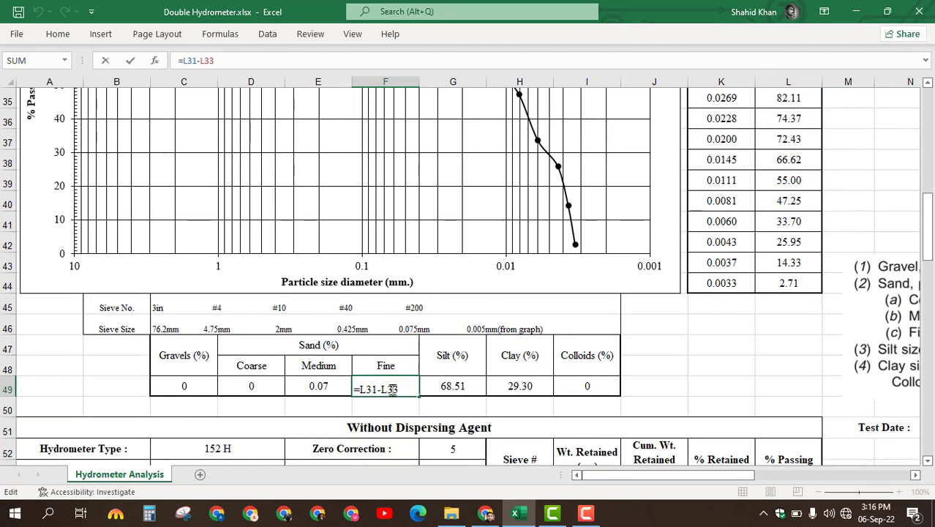
pyautogui.press('Return')
pyautogui.press('Up')
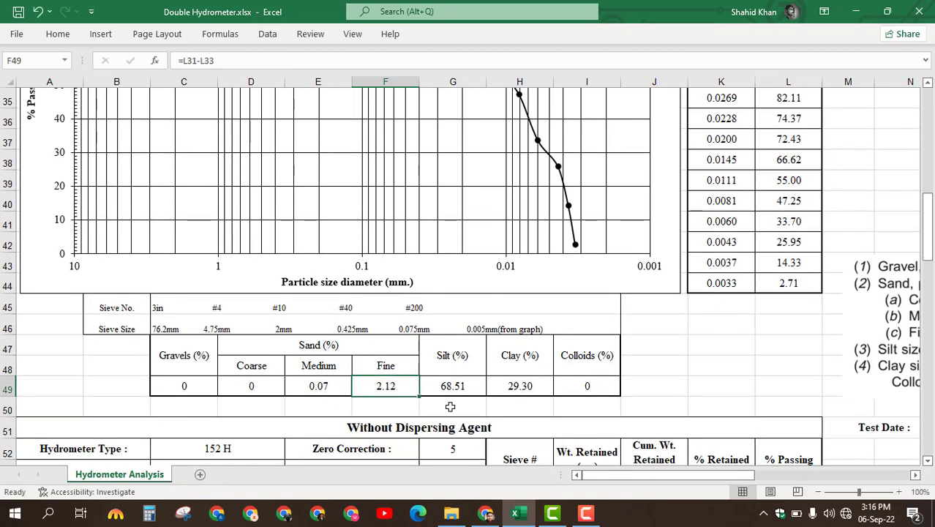
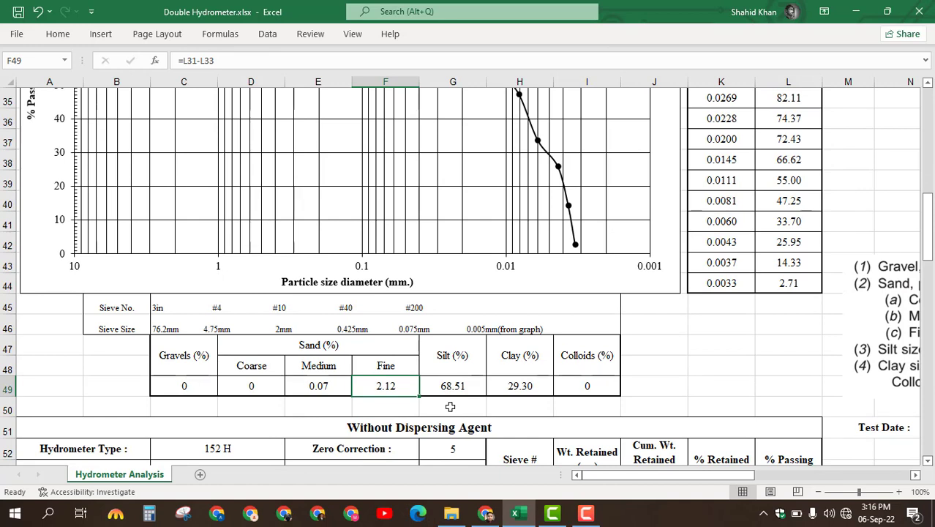
# - Check the Silt and Clay percentages in G49 and H49, tracing the Clay value on the grain size curve at 0.005 mm
pyautogui.click(449, 387)
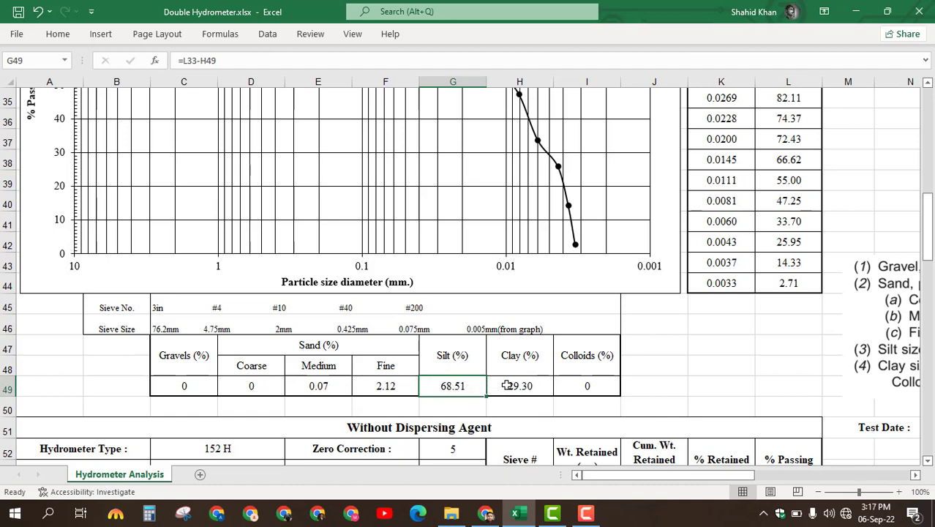
pyautogui.click(546, 388)
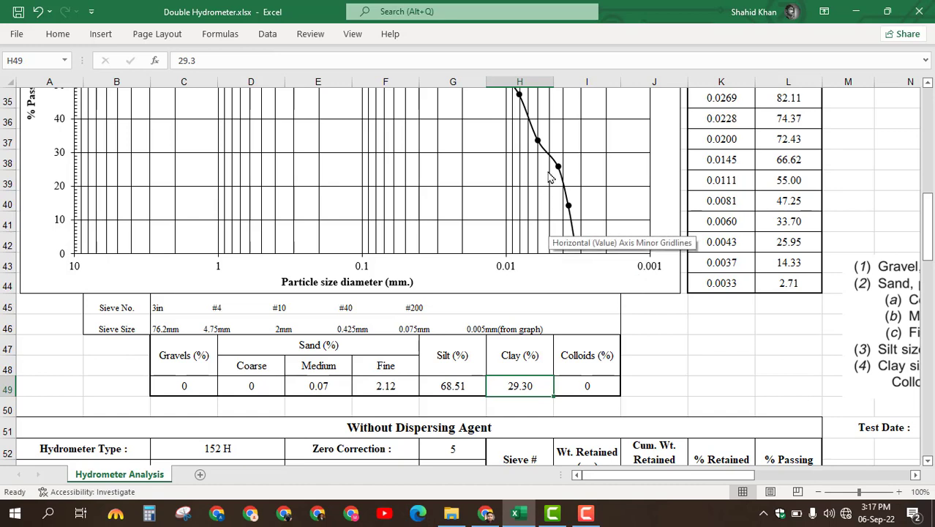
pyautogui.moveTo(554, 164)
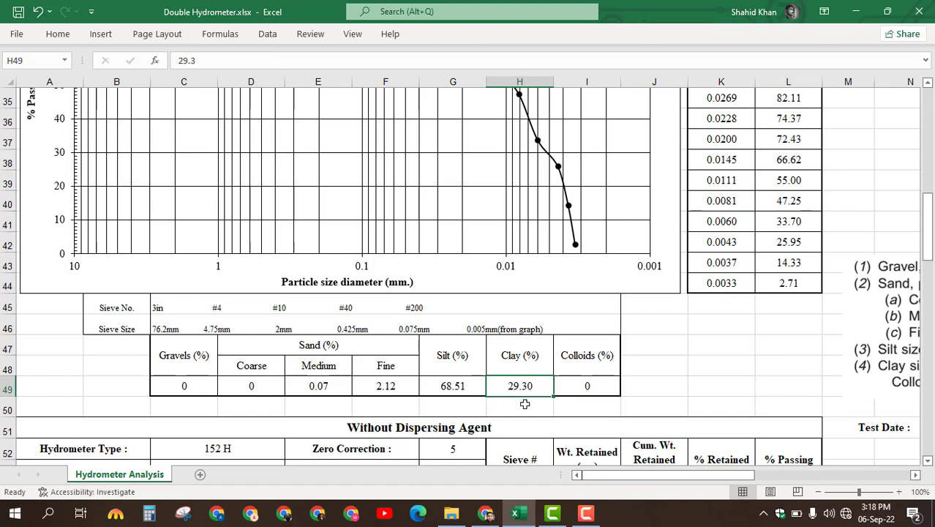
# - Inspect the Silt formula in G49 and its references to the 0.075 mm % Finer value and the Clay percentage
pyautogui.click(454, 388)
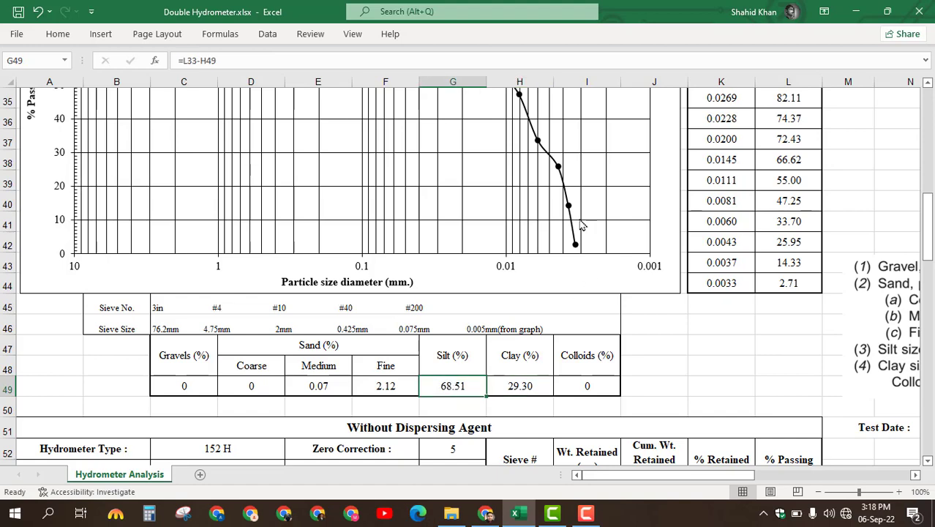
pyautogui.click(351, 63)
pyautogui.scroll(2, 672, 310)
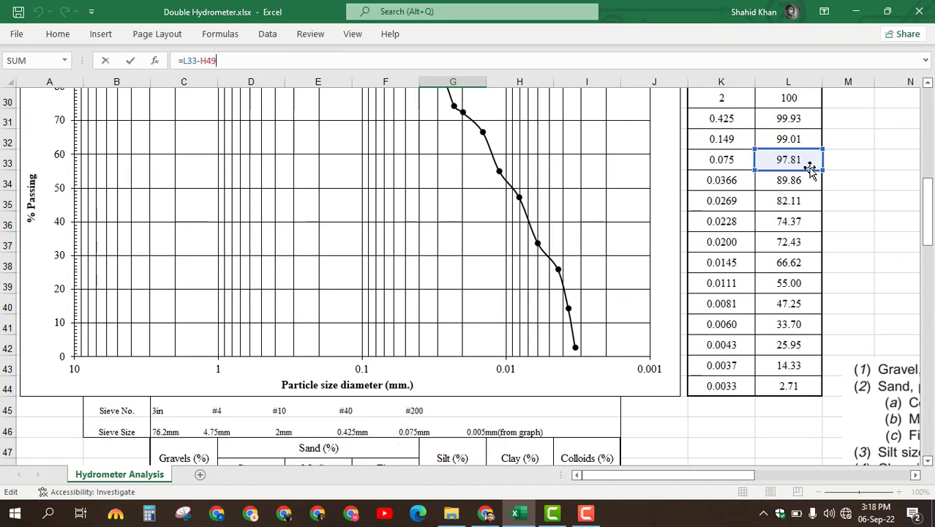
pyautogui.scroll(-2, 704, 334)
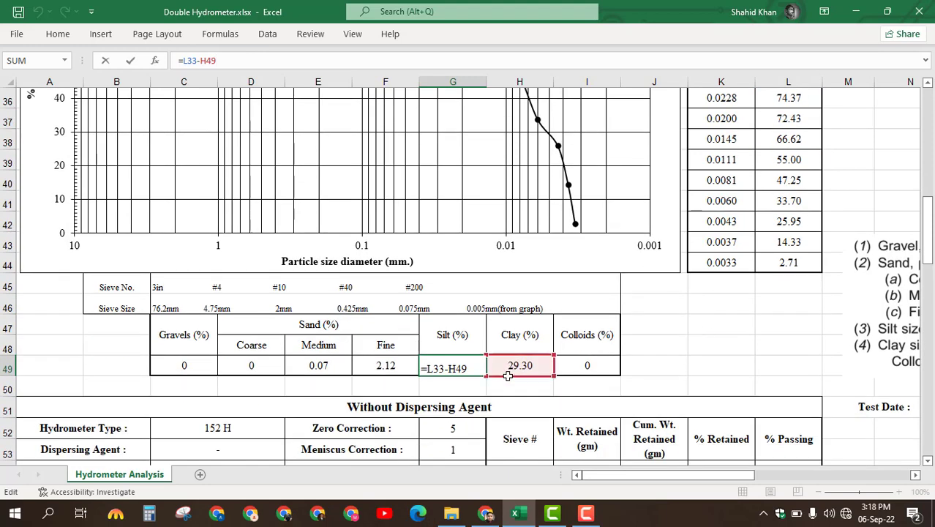
pyautogui.scroll(3, 527, 384)
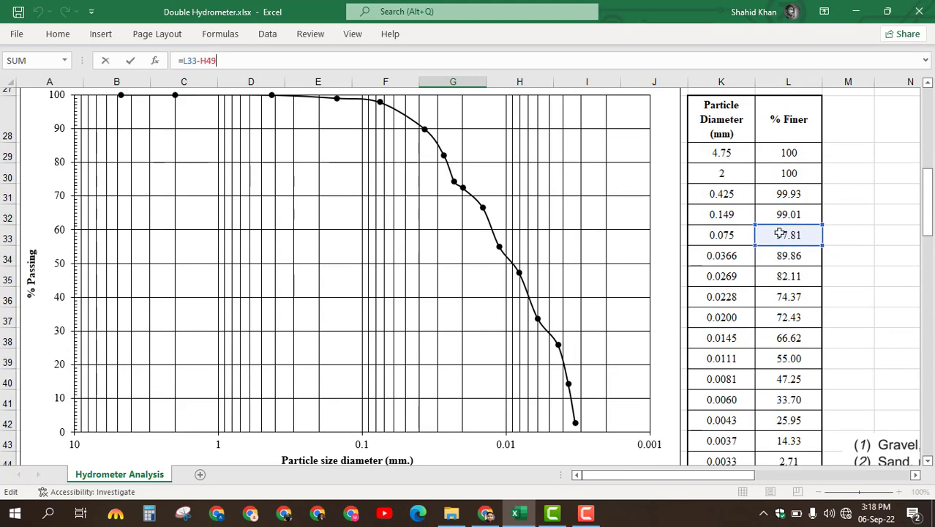
pyautogui.scroll(-3, 645, 385)
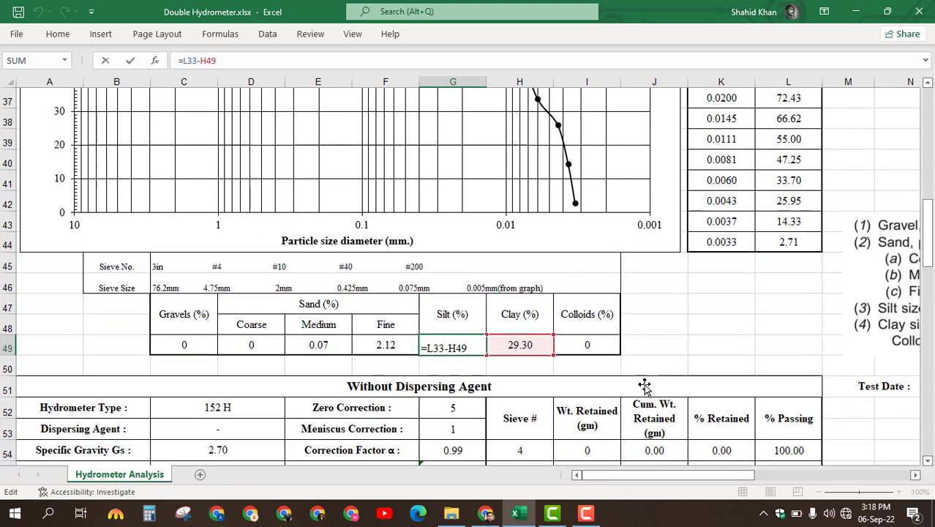
pyautogui.click(473, 359)
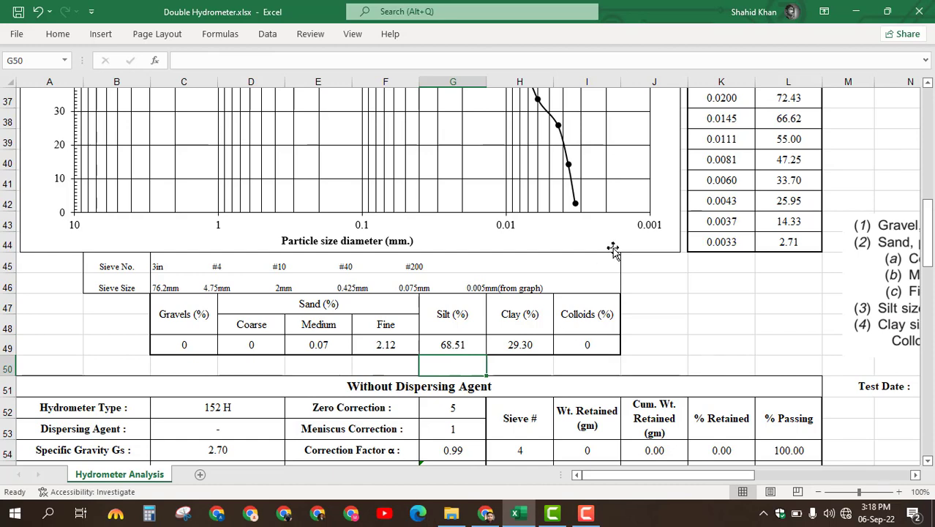
# - Examine the grain size curve's data series and its lower end for Colloids, and return to the With Dispersing Agent heading
pyautogui.click(577, 206)
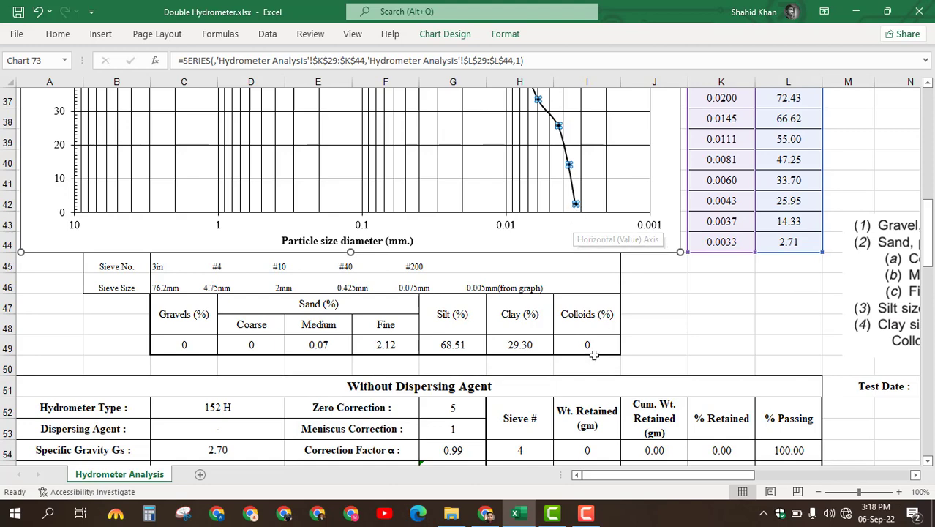
pyautogui.scroll(-2, 689, 358)
pyautogui.scroll(4, 688, 358)
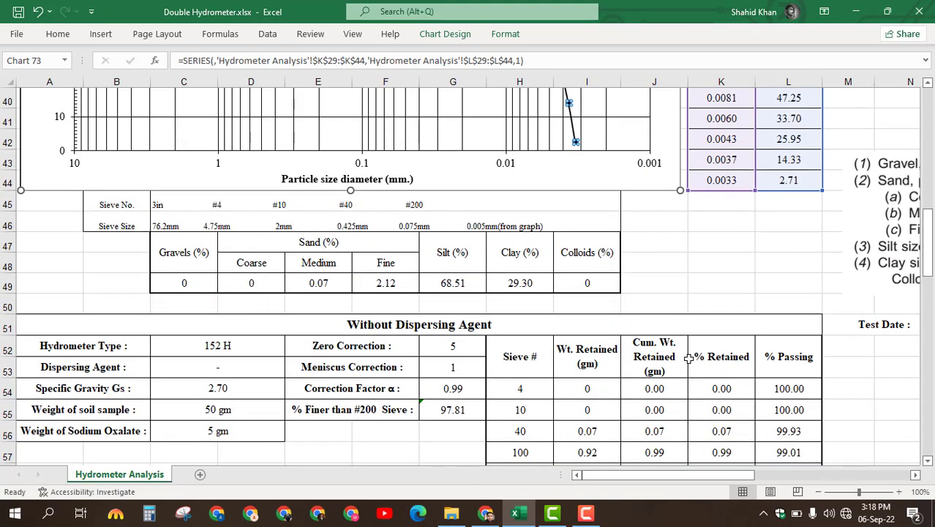
pyautogui.scroll(10, 689, 358)
pyautogui.press('Escape')
pyautogui.press('Escape')
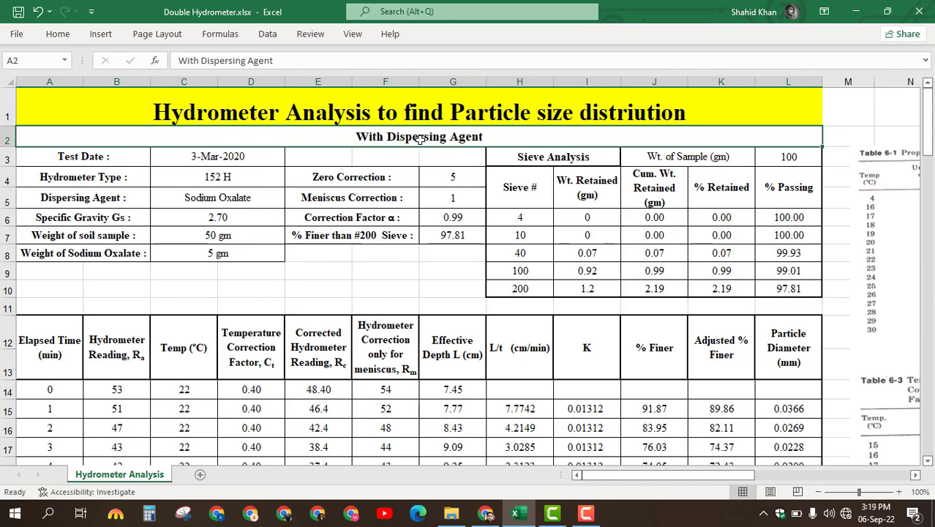
# - Review the Without Dispersing Agent section, including its test data, sieve analysis, hydrometer table and grain size curve
pyautogui.scroll(-15, 474, 405)
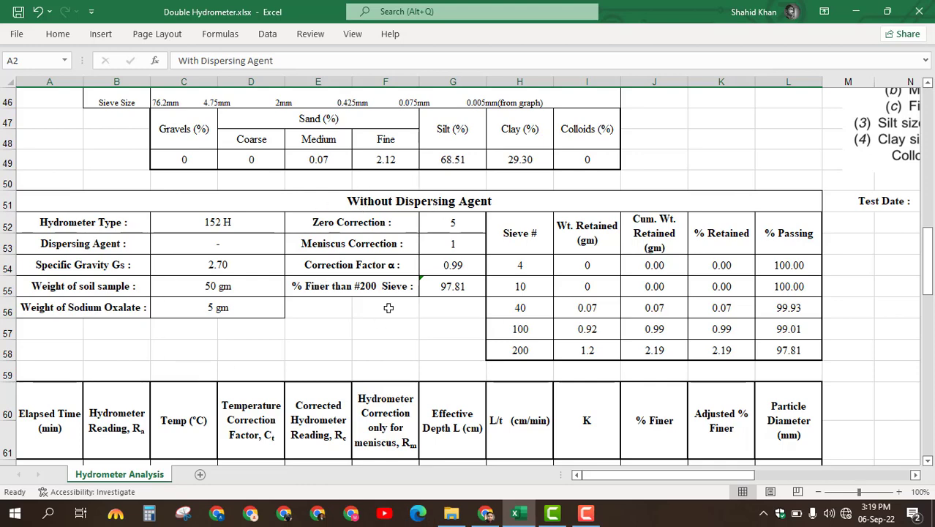
pyautogui.scroll(-2, 389, 309)
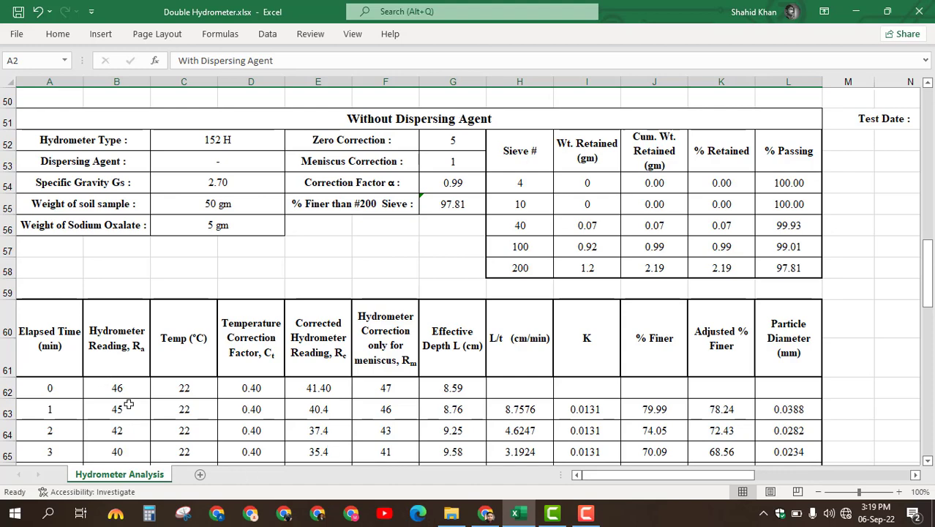
pyautogui.scroll(-6, 846, 354)
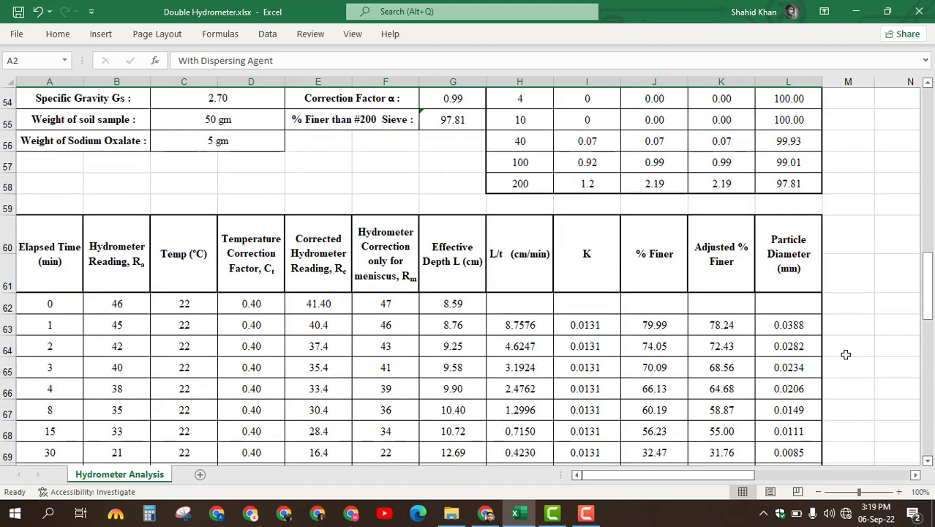
pyautogui.scroll(-2, 846, 354)
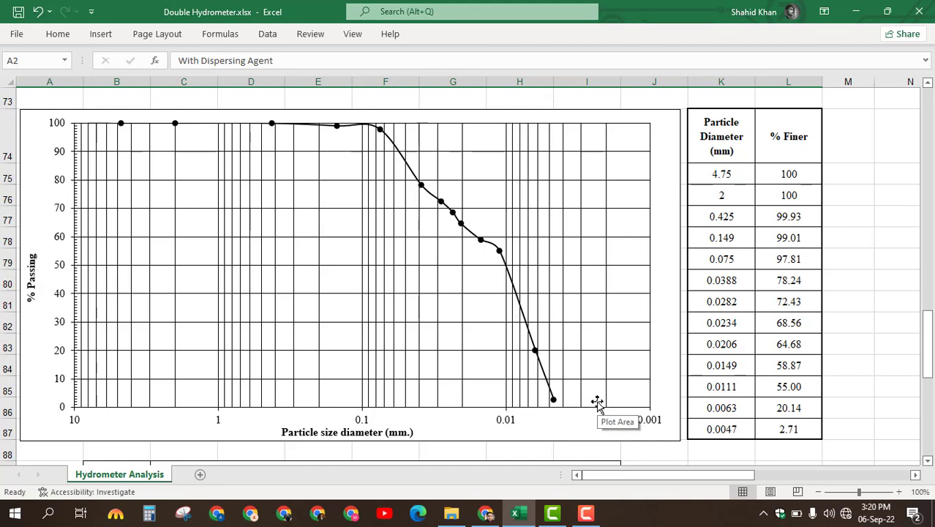
# - Review the soil fraction percentages without dispersing agent, and the Comparison section's combined grain size curves and % Finer tables
pyautogui.scroll(-3, 597, 402)
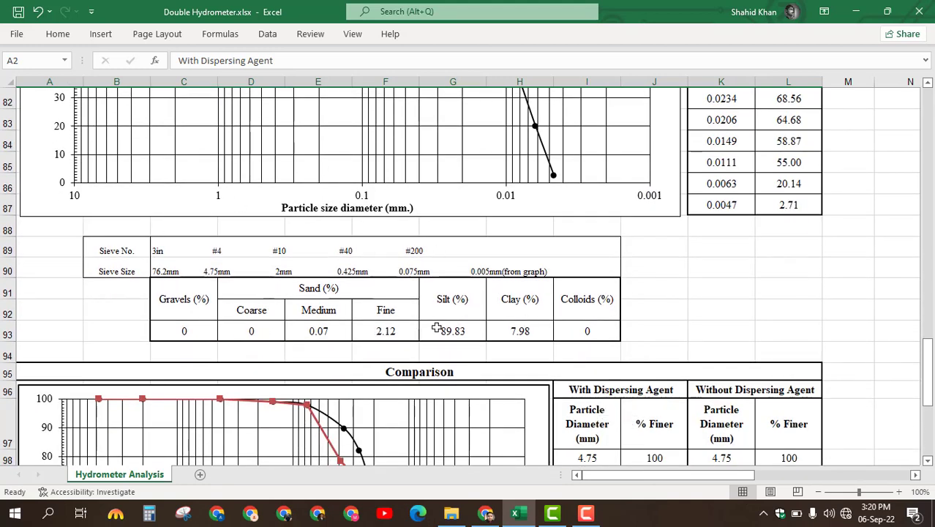
pyautogui.scroll(-4, 768, 321)
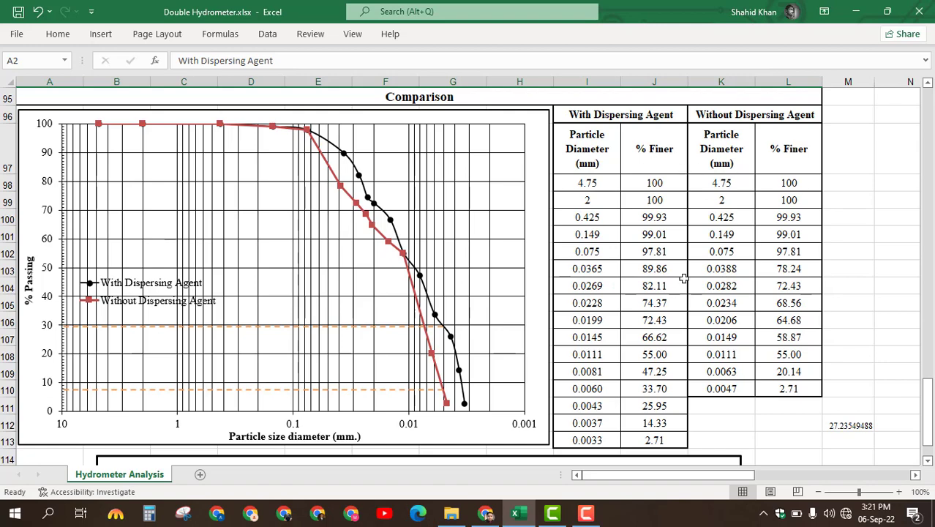
pyautogui.scroll(-1, 573, 373)
pyautogui.scroll(1, 573, 372)
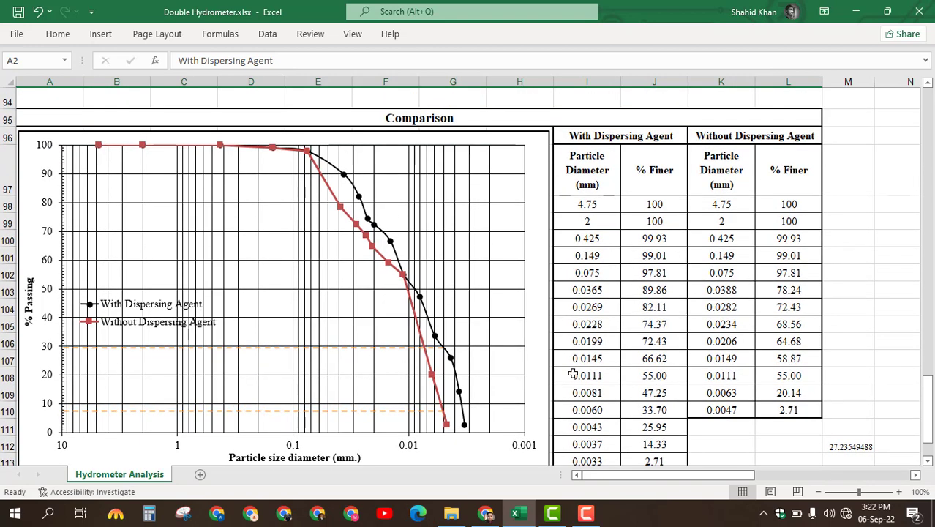
# - Examine the % Dispersion equation and trace its numerator to the Clay percentage in the Without Dispersing Agent section
pyautogui.scroll(-2, 573, 372)
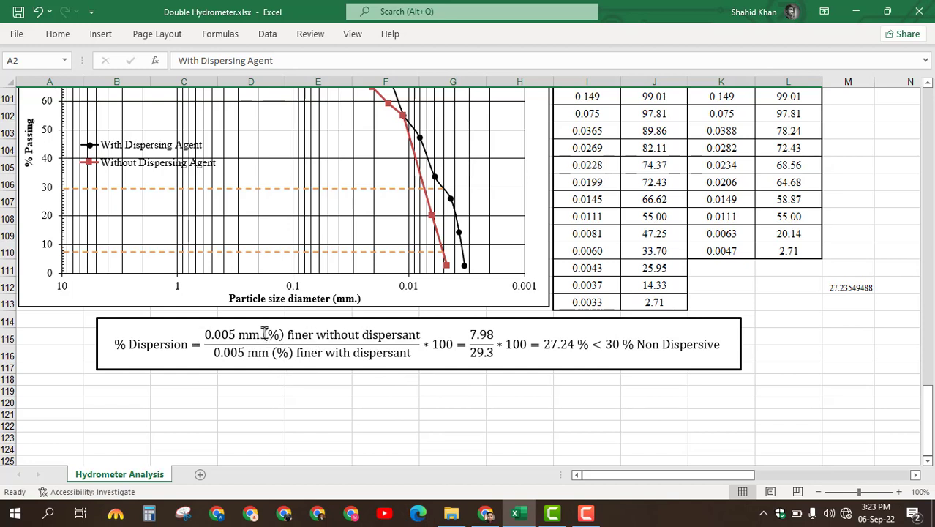
pyautogui.scroll(5, 307, 334)
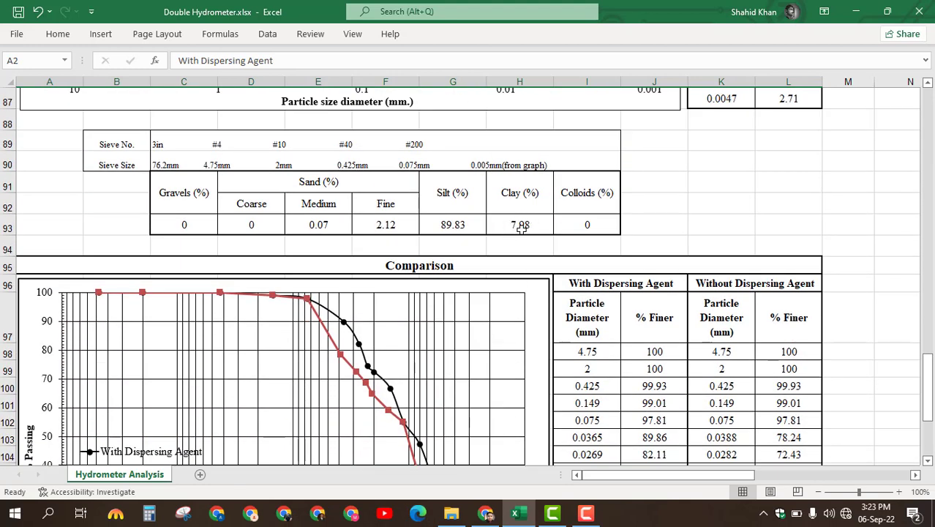
pyautogui.scroll(-5, 521, 228)
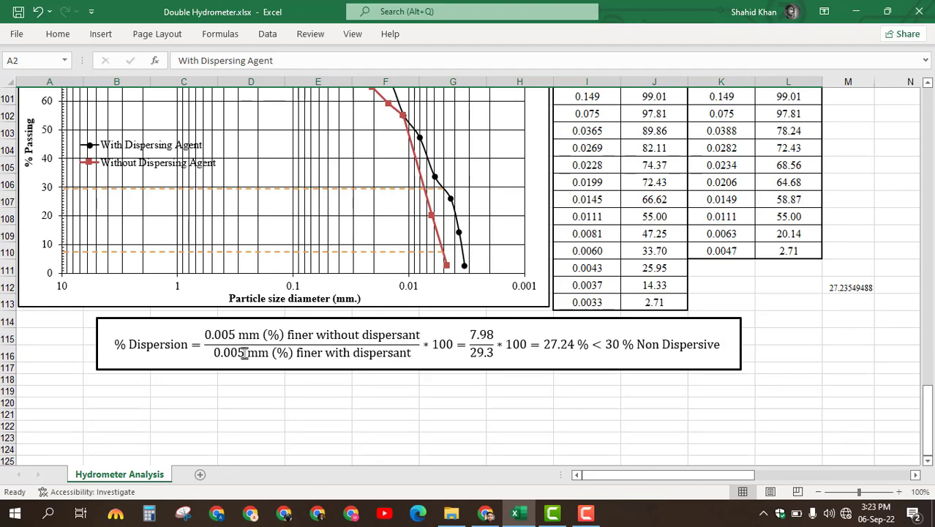
# - Trace the % Dispersion equation's denominator to the with-dispersant Clay percentage in H49, and check the equation's result against the 30 % limit
pyautogui.scroll(13, 335, 393)
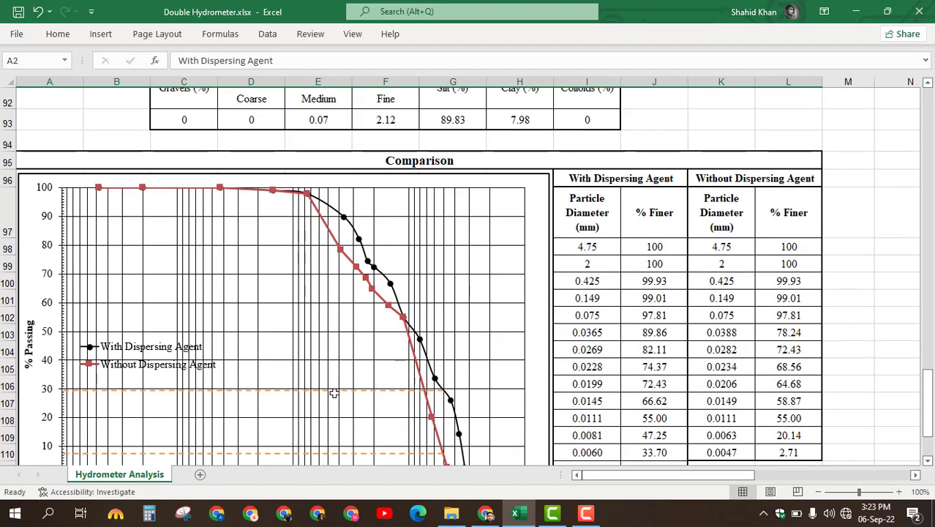
pyautogui.scroll(8, 335, 393)
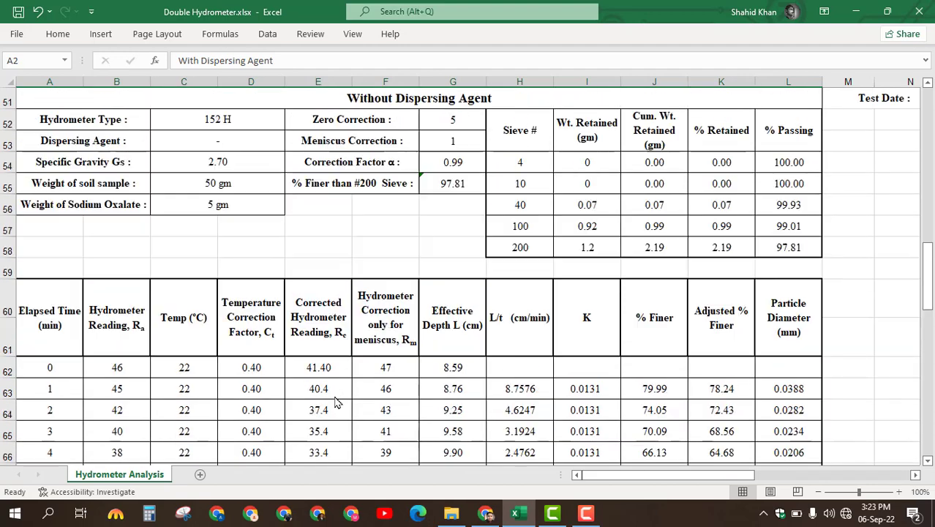
pyautogui.click(511, 350)
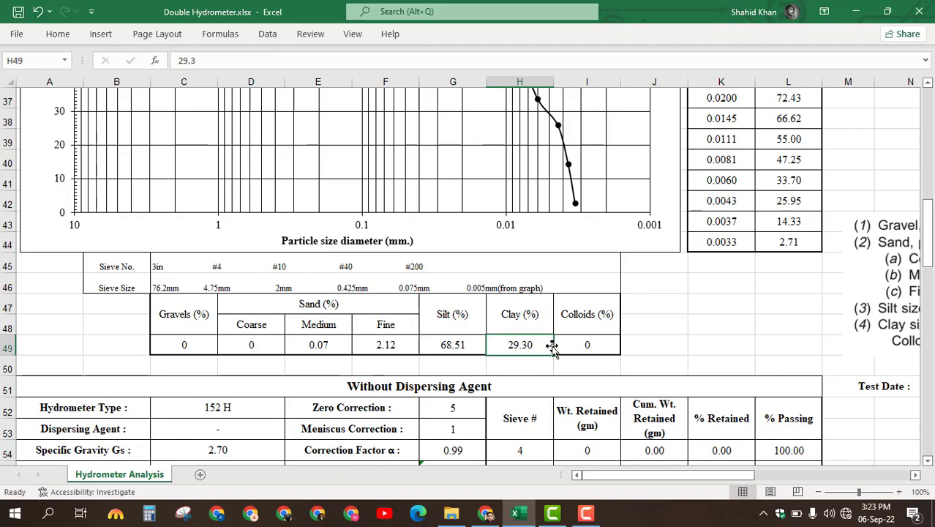
pyautogui.scroll(-13, 553, 350)
pyautogui.scroll(-2, 552, 350)
pyautogui.scroll(-9, 540, 344)
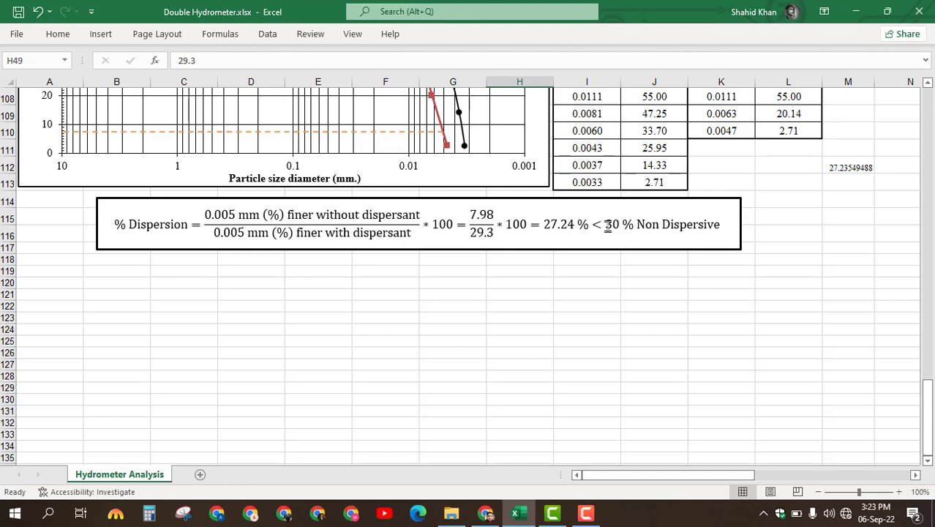
# - Review the reference Tables 6-1 to 6-5 and the calculation notes beside the data, and return to the sheet's title and With Dispersing Agent section
pyautogui.hscroll(5, 673, 300)
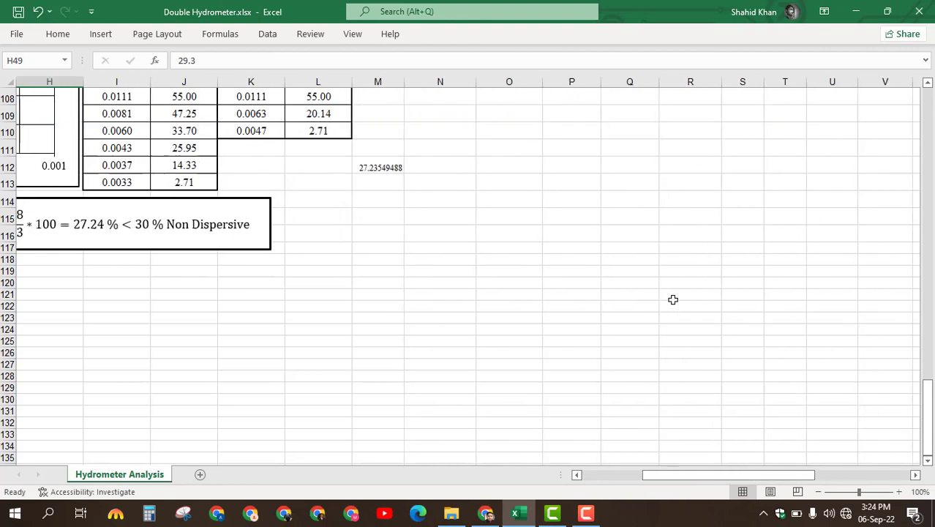
pyautogui.scroll(15, 673, 299)
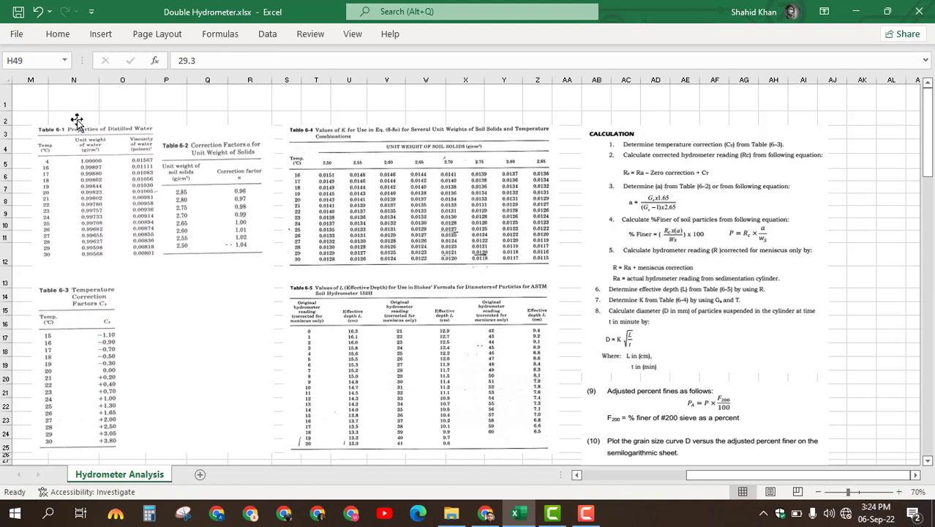
pyautogui.scroll(-2, 134, 364)
pyautogui.scroll(2, 134, 364)
pyautogui.hscroll(-6, 136, 365)
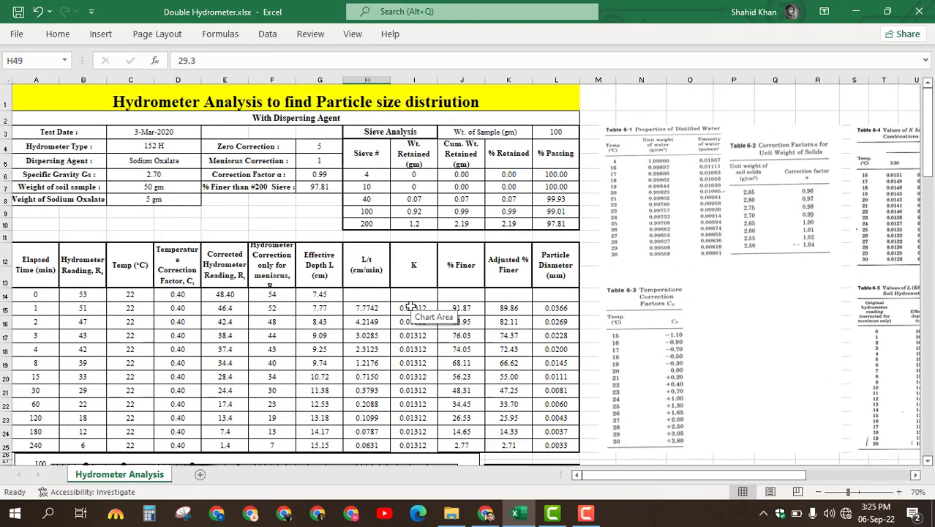